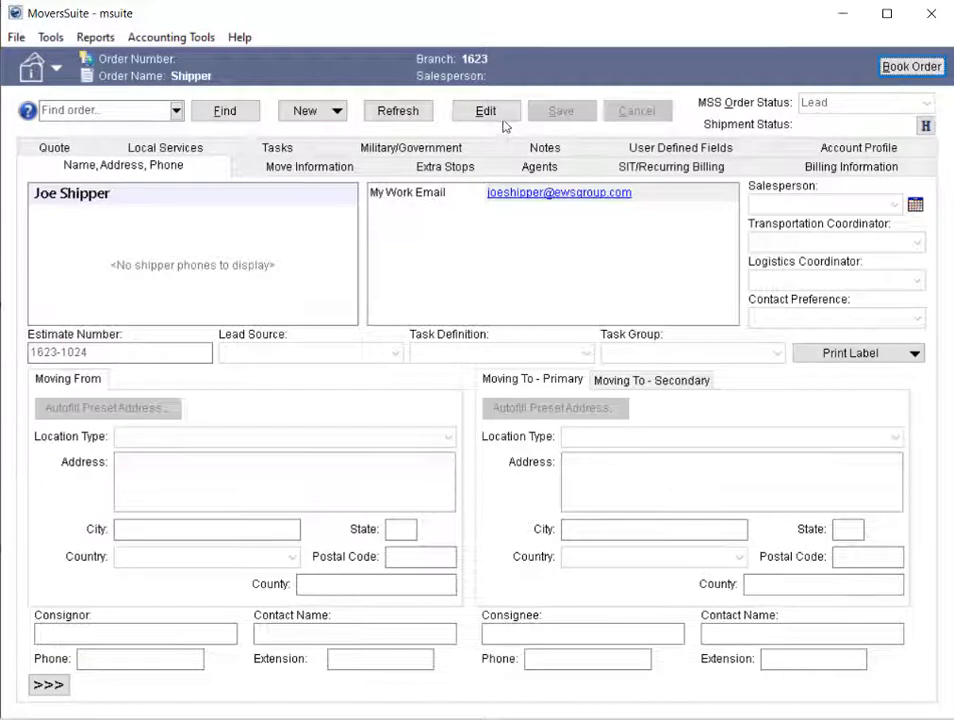
- Open the order for editing and add a shipper email entry of type Family with the label Family Email
{"action": "left_click", "coordinate": [486, 111]}
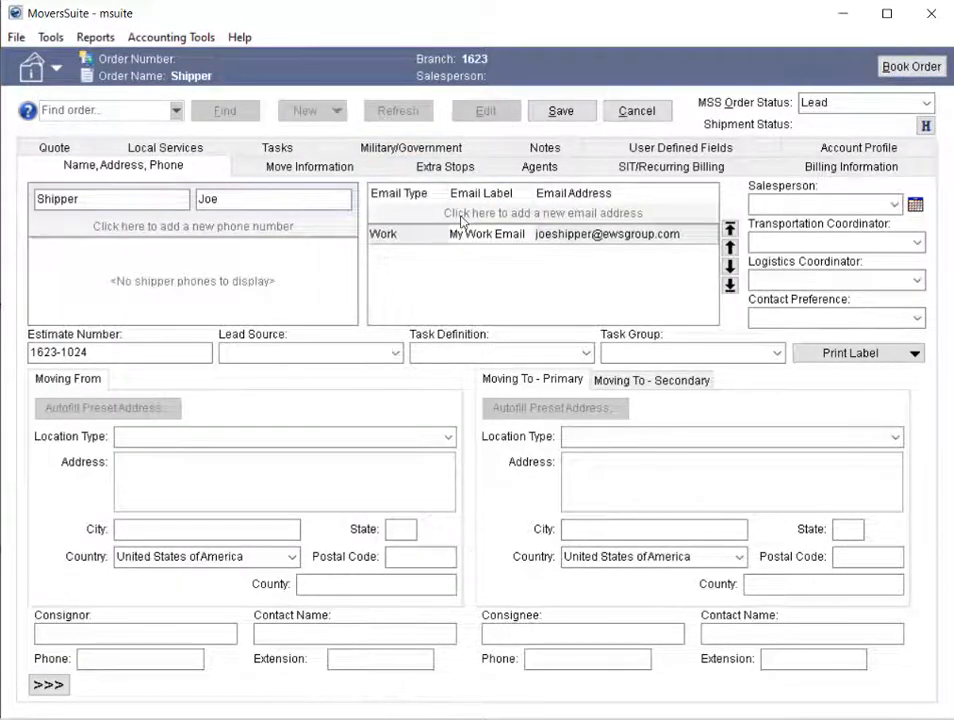
{"action": "left_click", "coordinate": [462, 221]}
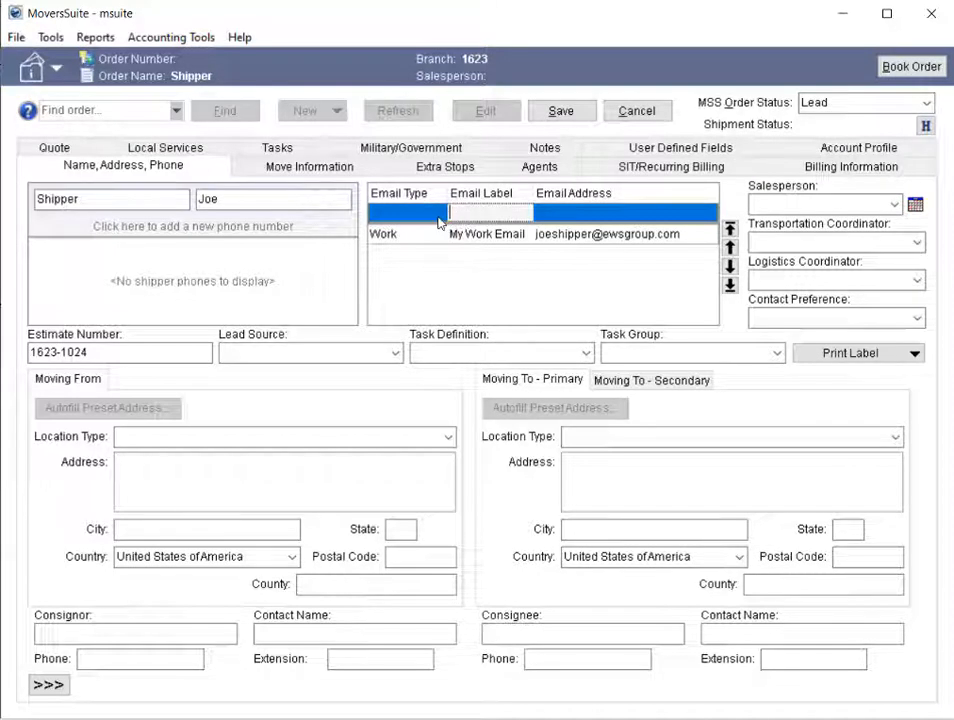
{"action": "left_click", "coordinate": [438, 214]}
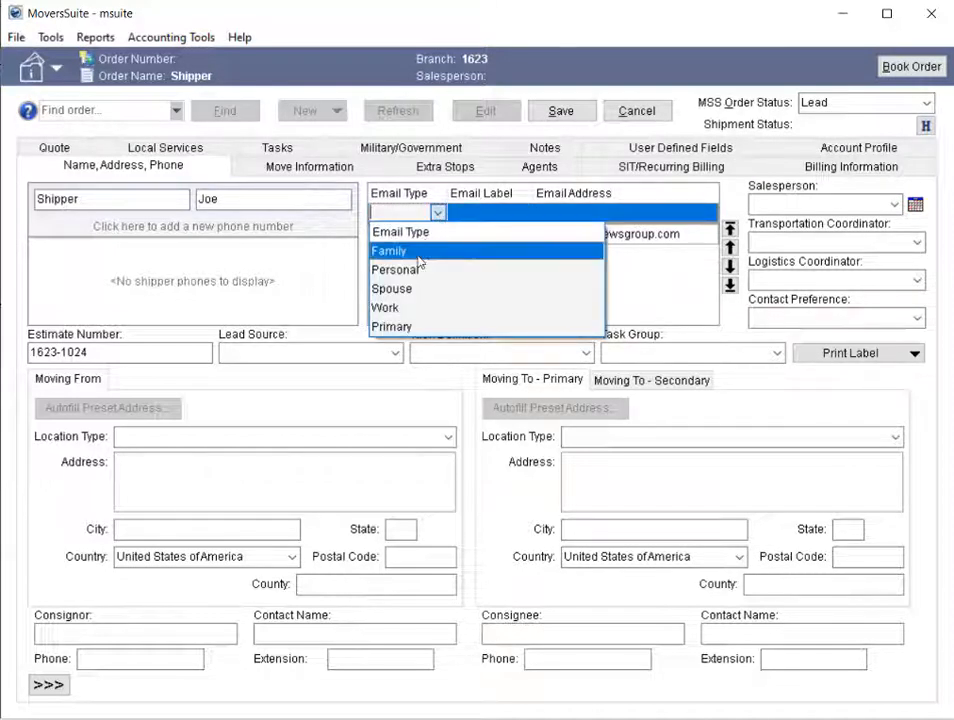
{"action": "left_click", "coordinate": [419, 251]}
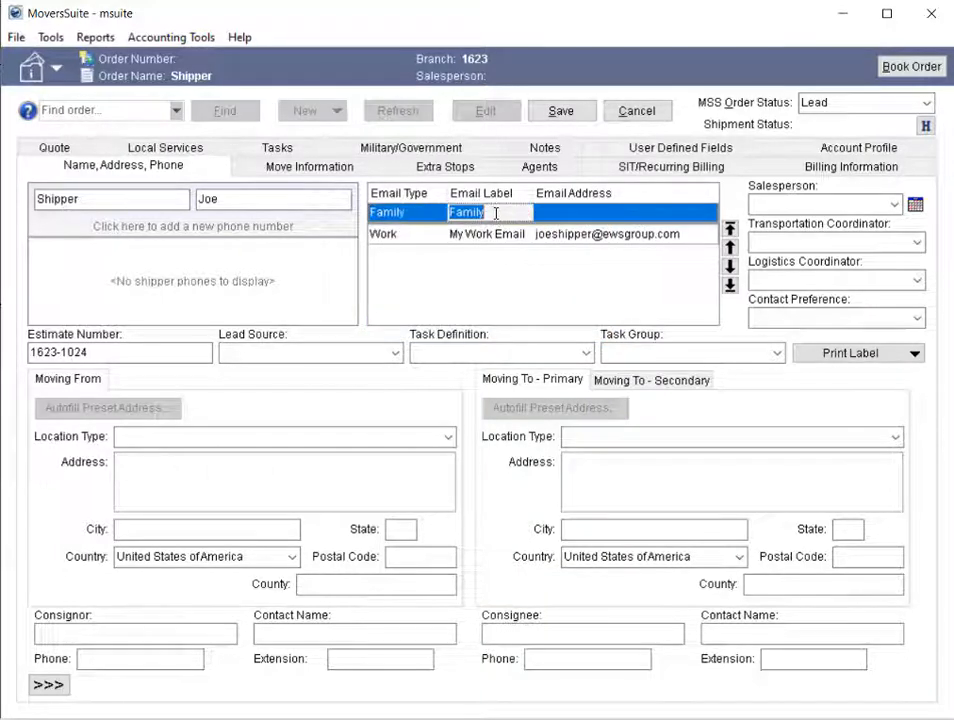
{"action": "left_click", "coordinate": [496, 213]}
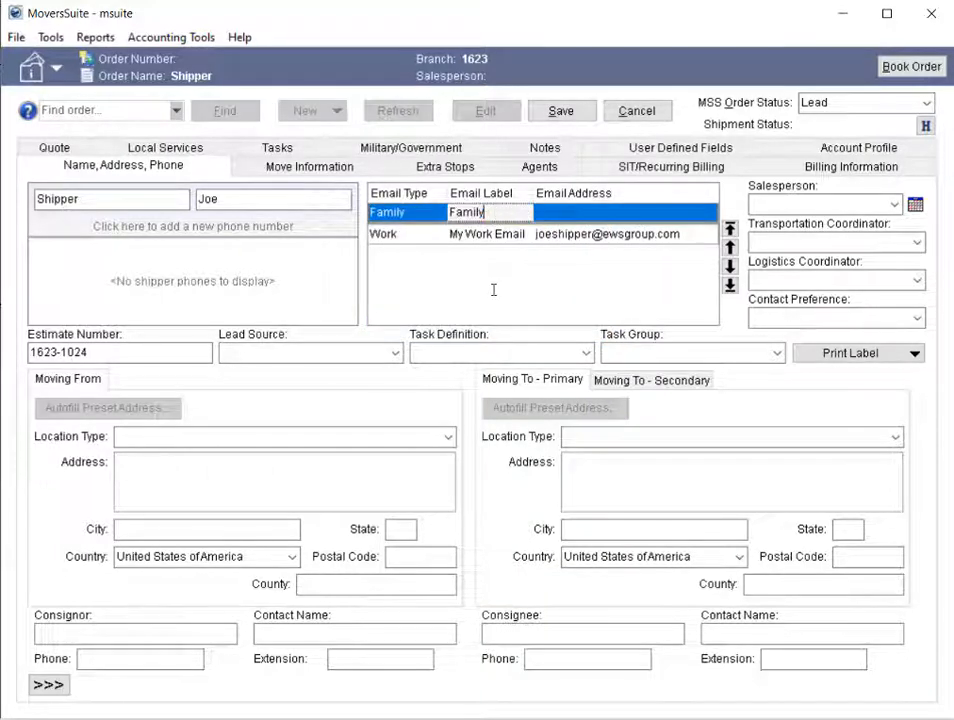
{"action": "type", "text": "Email"}
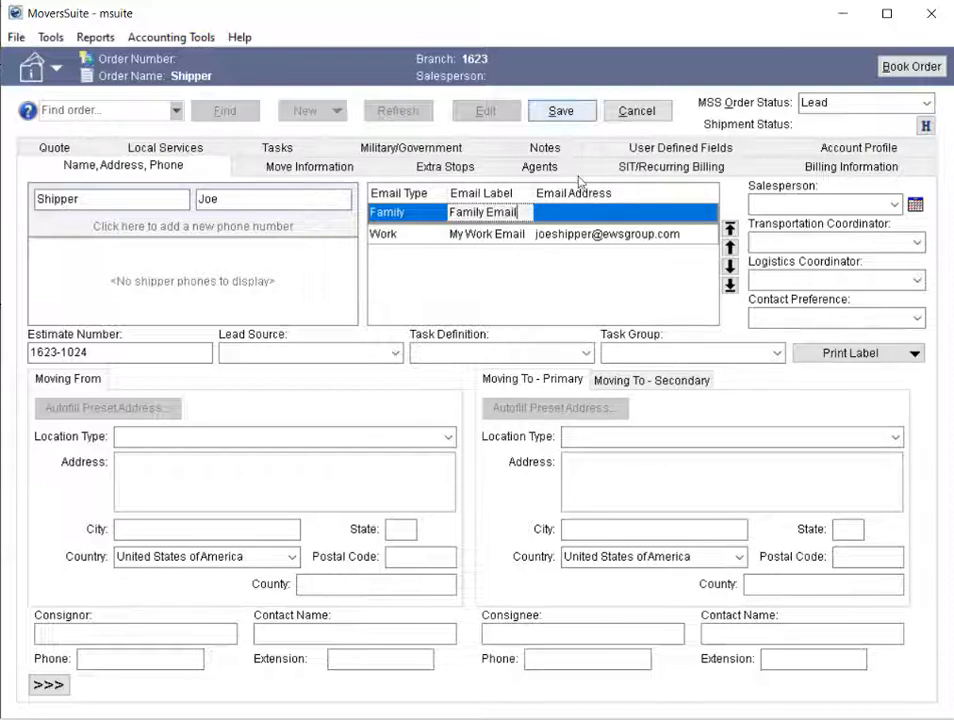
- Enter the family email address in the new Family entry and commit the row
{"action": "left_click", "coordinate": [570, 216]}
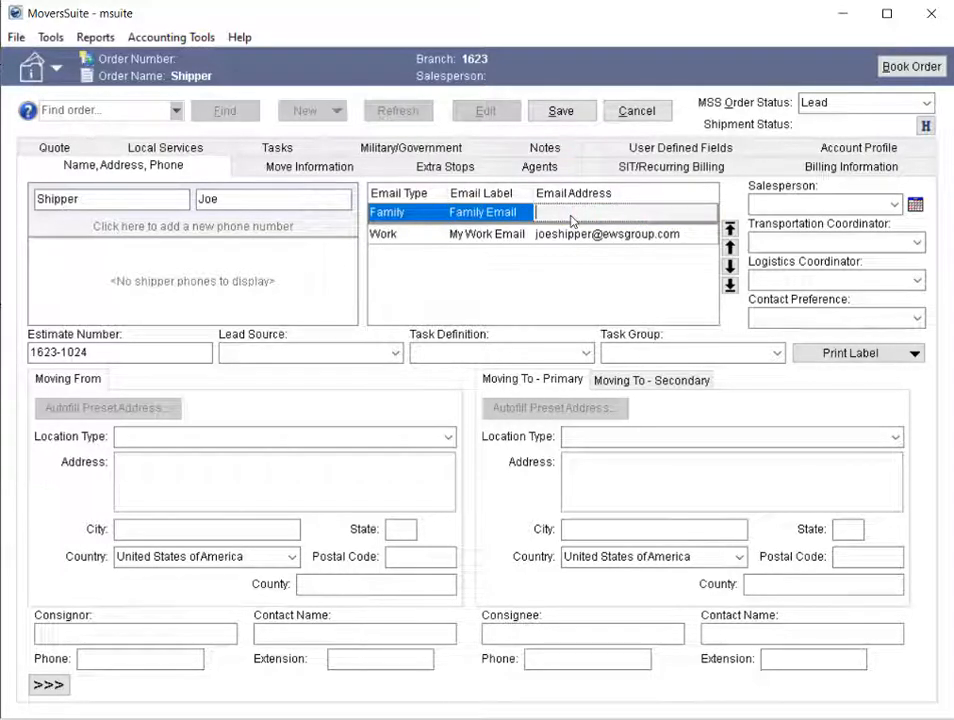
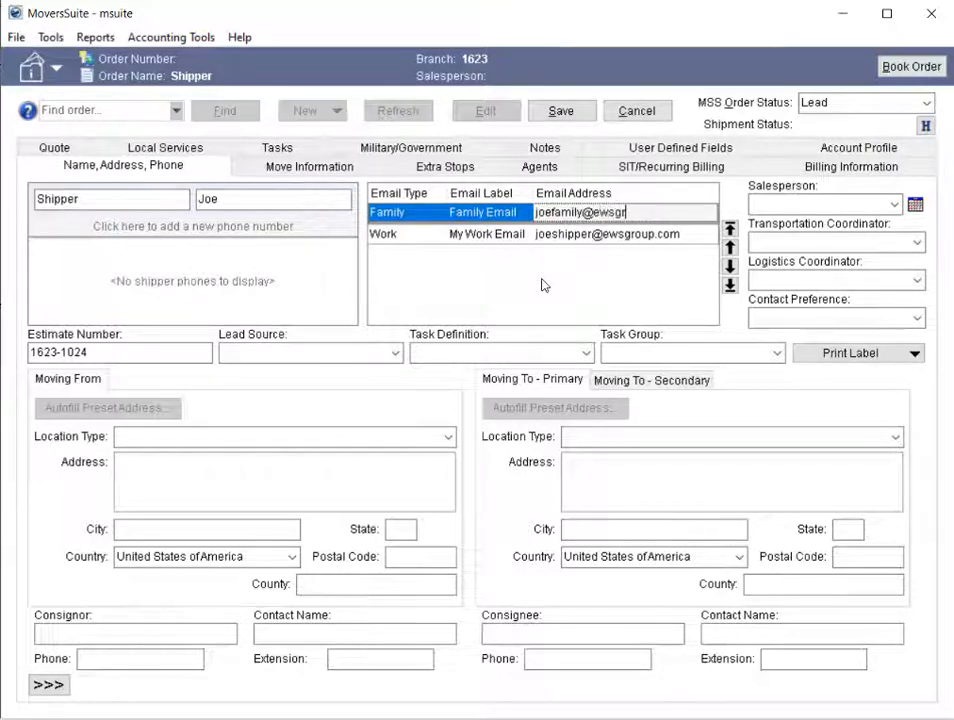
{"action": "left_click", "coordinate": [432, 235]}
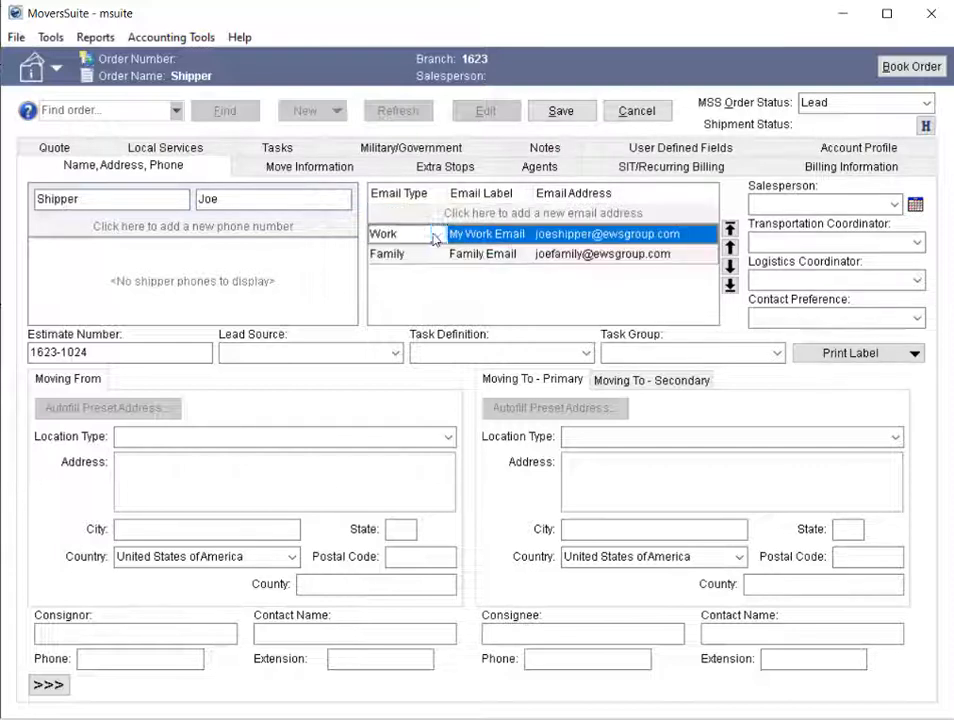
- Reorder the Family email entry by moving it up one, down one, to the start and to the end of the list
{"action": "left_click", "coordinate": [512, 256]}
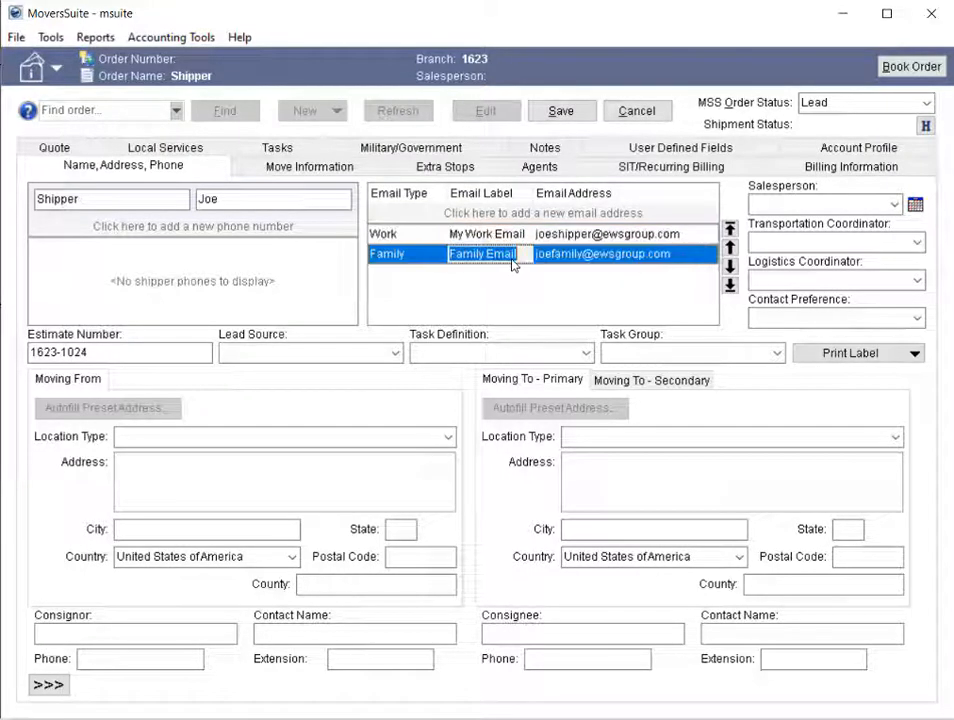
{"action": "left_click", "coordinate": [731, 247]}
{"action": "left_click", "coordinate": [730, 266]}
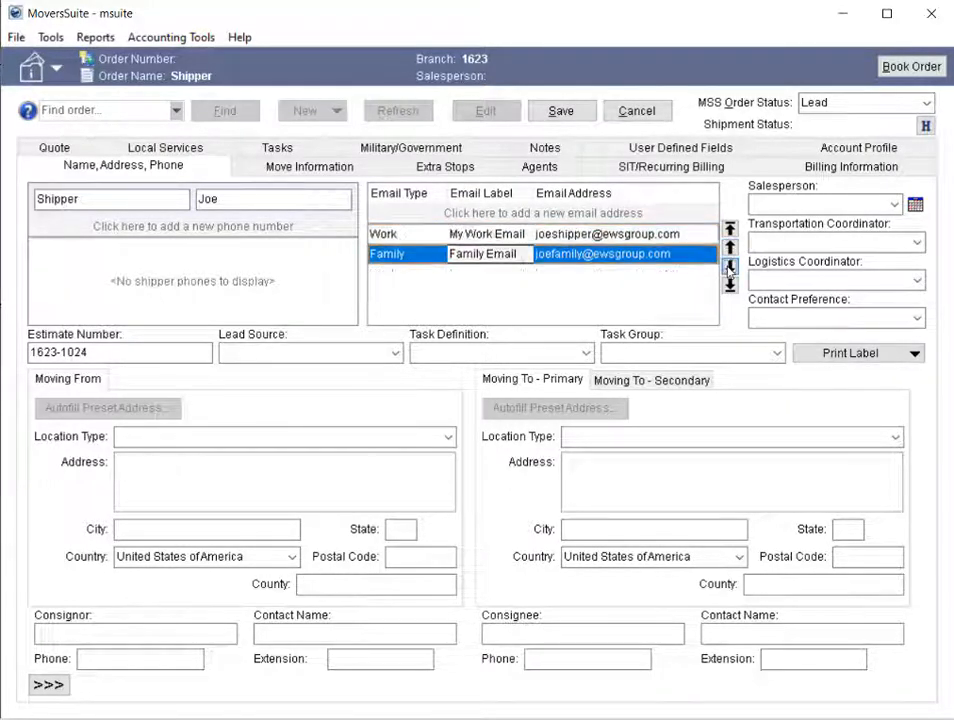
{"action": "left_click", "coordinate": [729, 229]}
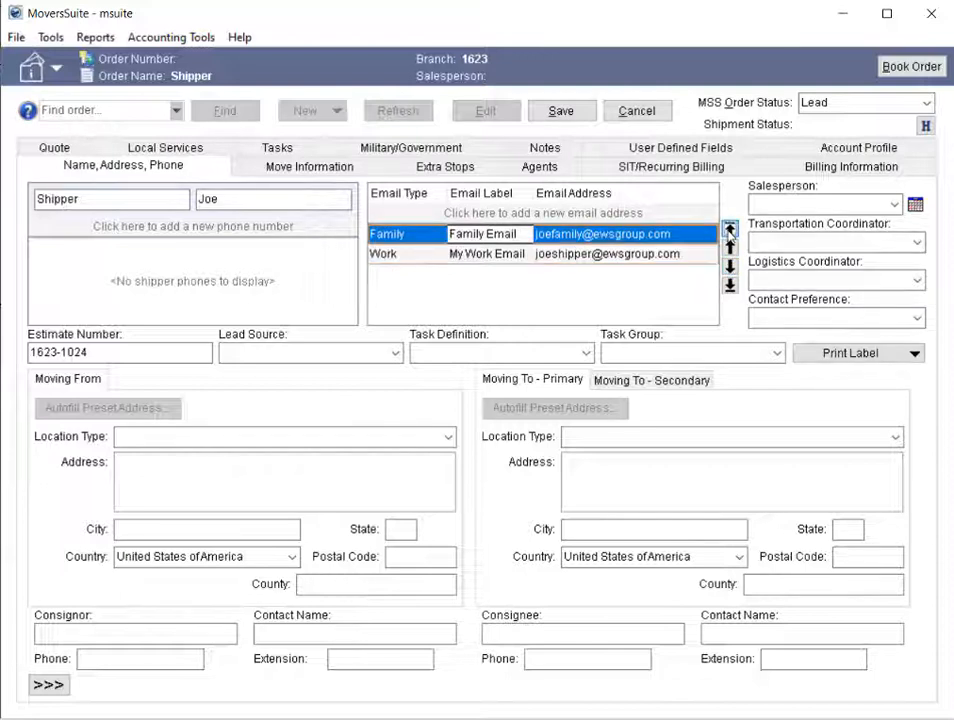
{"action": "left_click", "coordinate": [729, 285]}
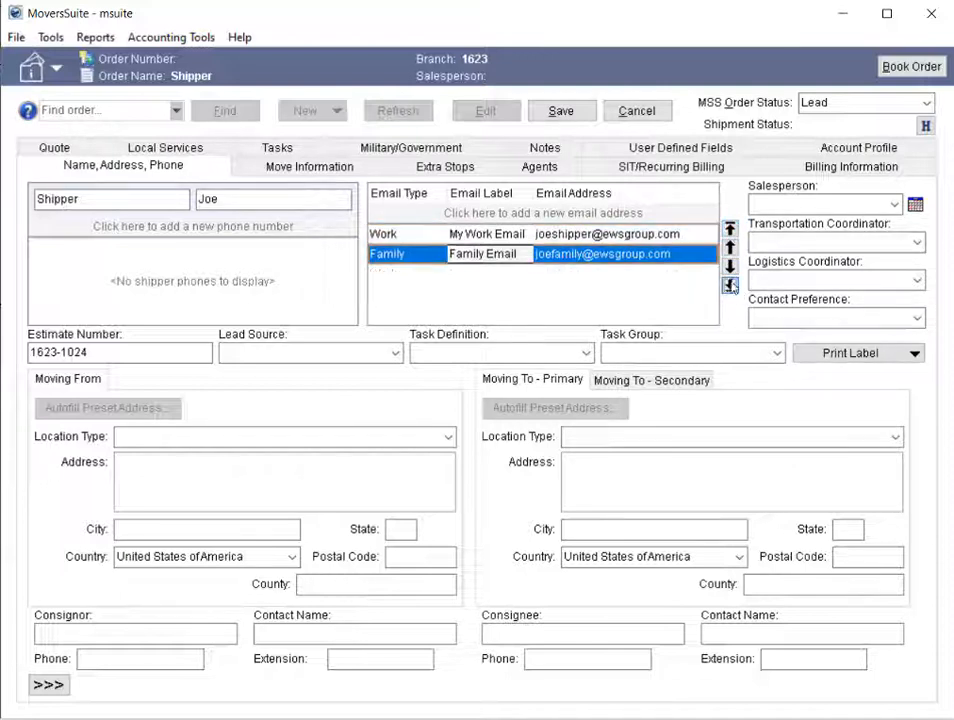
- Save the order with its new Family email entry
{"action": "left_click", "coordinate": [588, 116]}
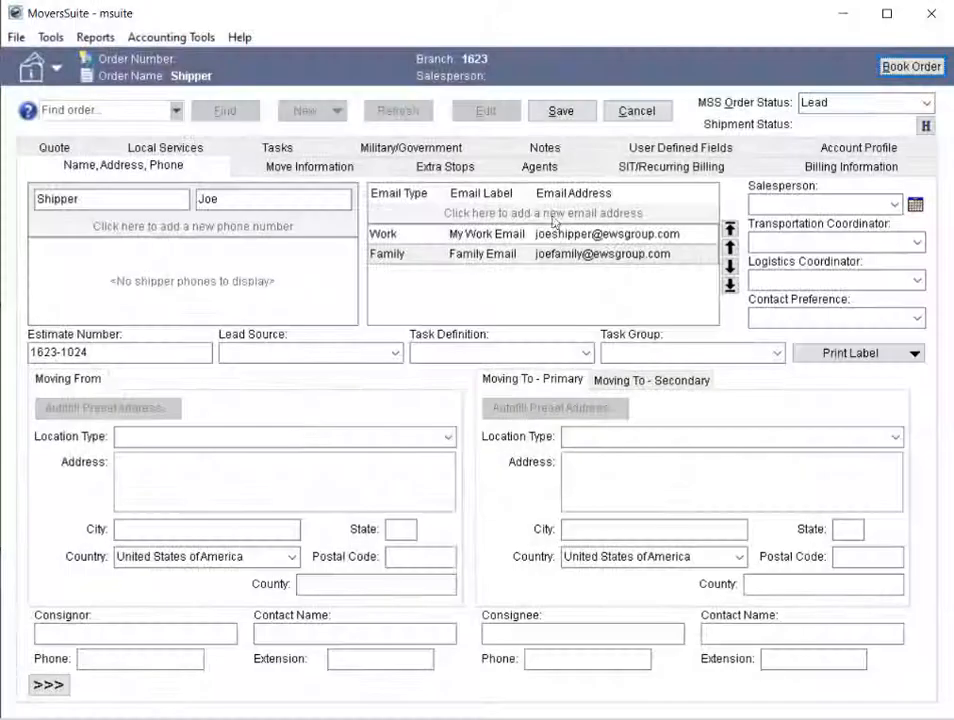
{"action": "left_click", "coordinate": [574, 115]}
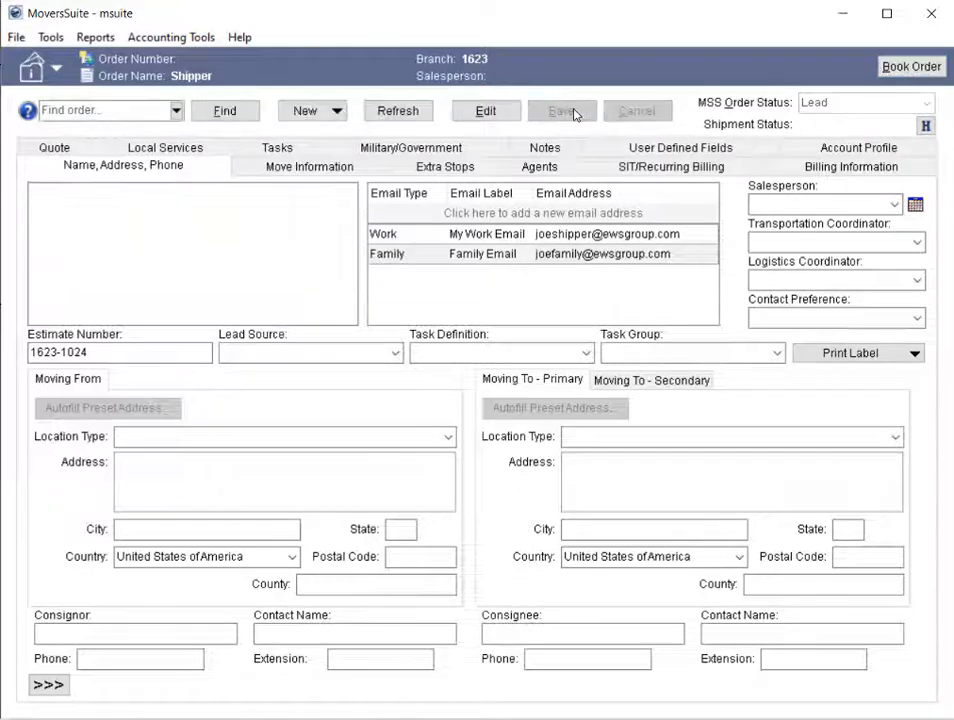
- Start an email to the Family Email address, and another to the work and family addresses selected together
{"action": "right_click", "coordinate": [399, 211]}
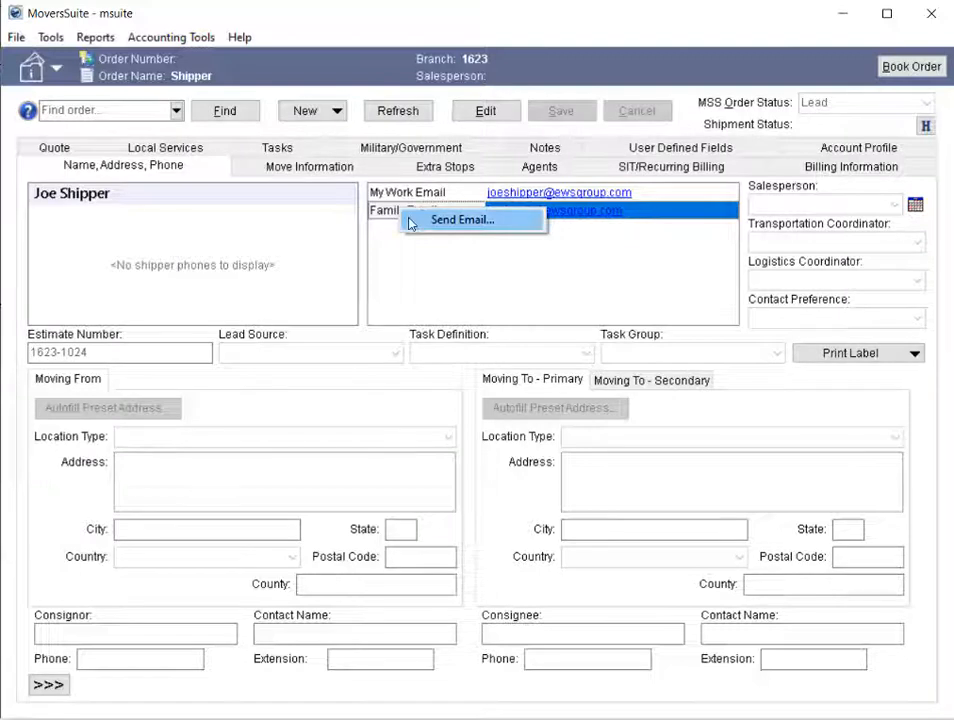
{"action": "left_click", "coordinate": [409, 222]}
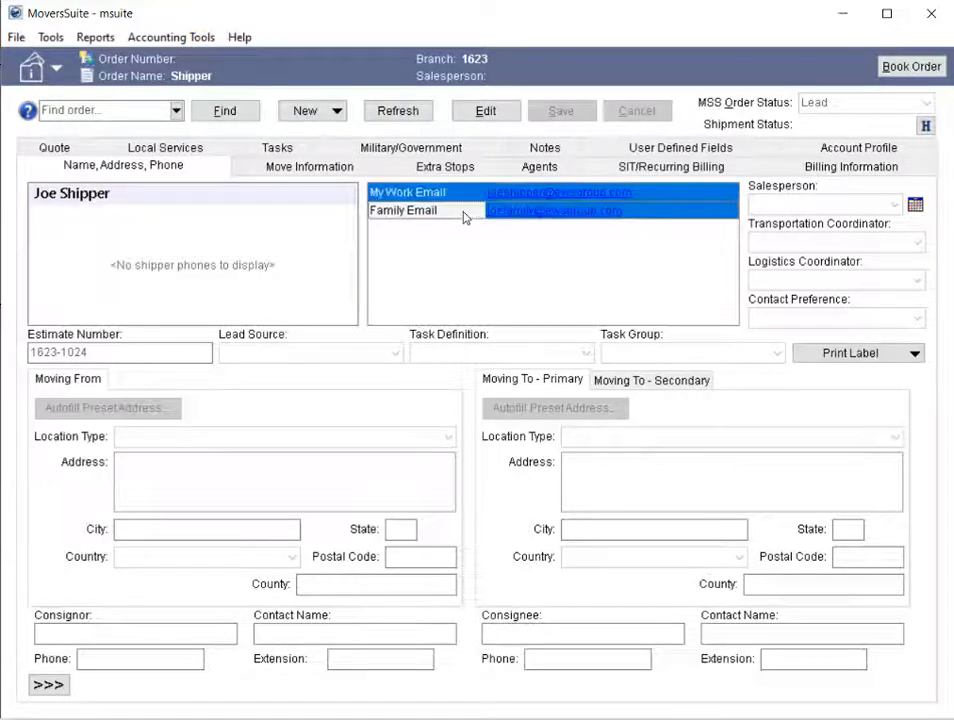
{"action": "right_click", "coordinate": [654, 216]}
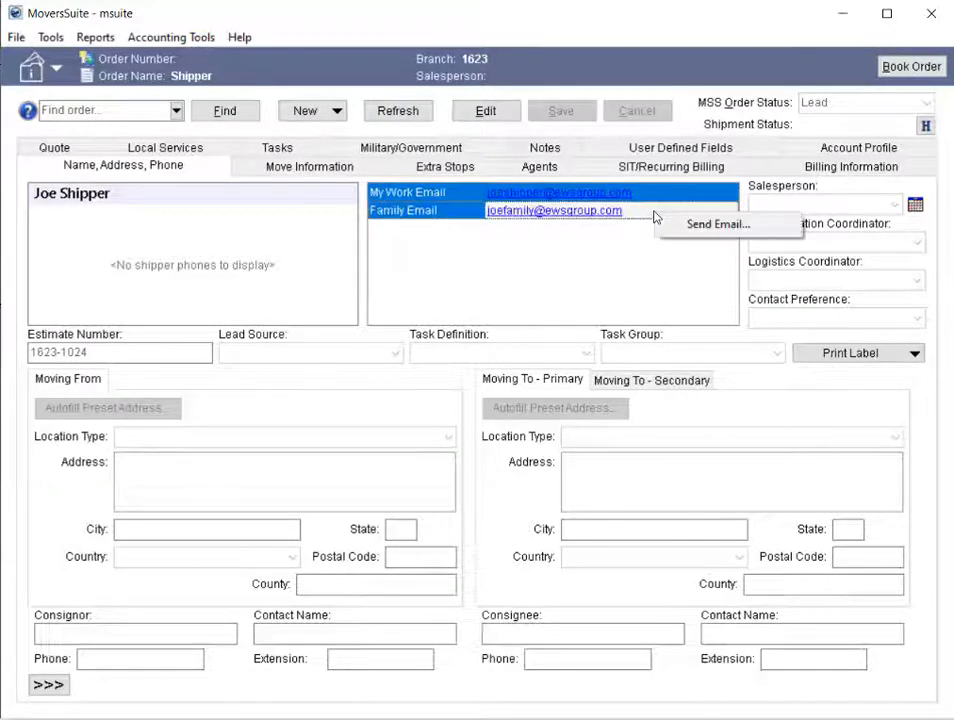
{"action": "left_click", "coordinate": [665, 226]}
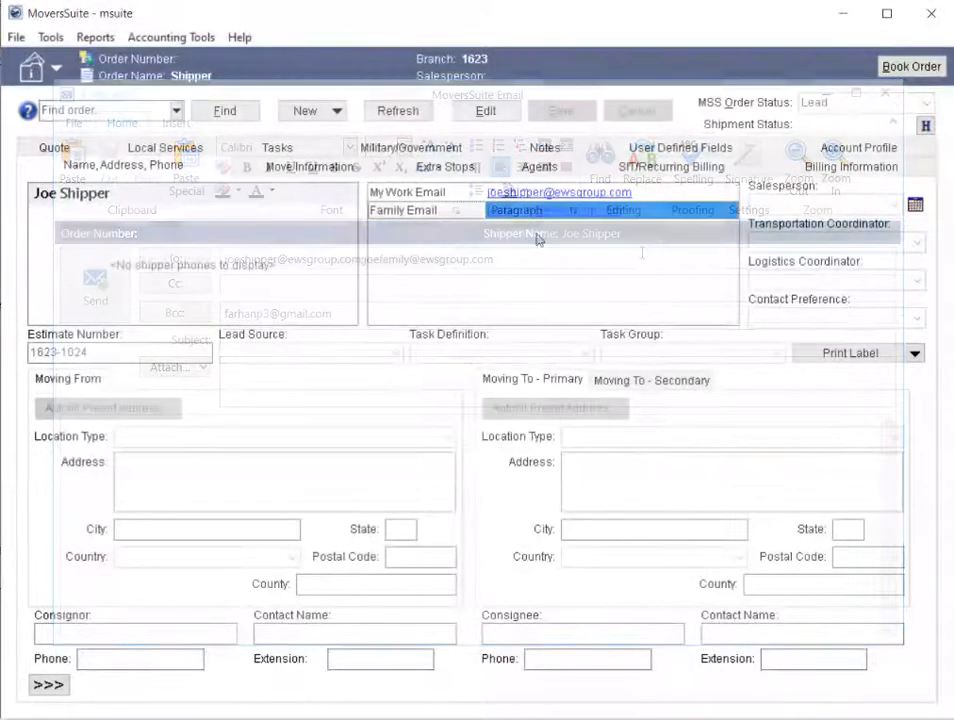
- Reopen the order for editing and delete the Family email address, confirming the deletion
{"action": "left_click", "coordinate": [505, 117]}
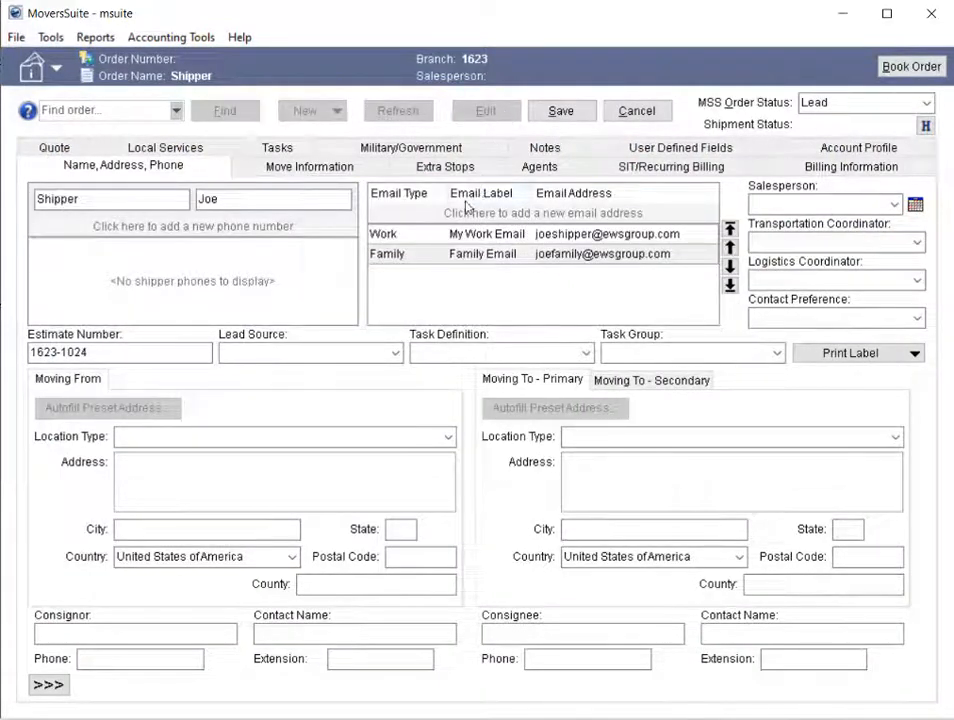
{"action": "left_click", "coordinate": [415, 259]}
{"action": "right_click", "coordinate": [416, 259]}
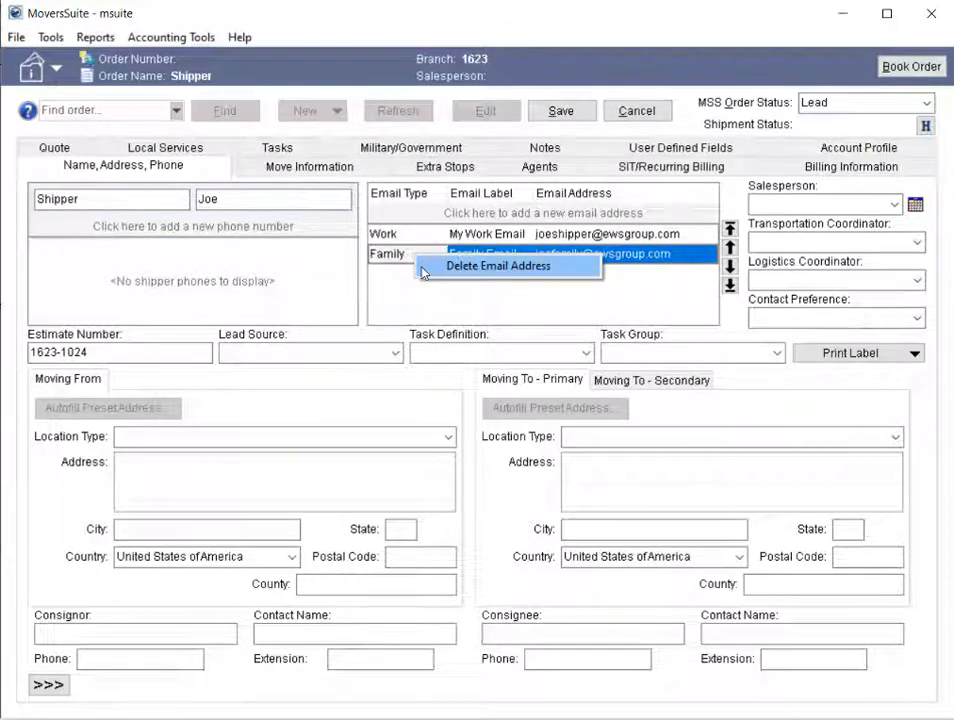
{"action": "left_click", "coordinate": [423, 271]}
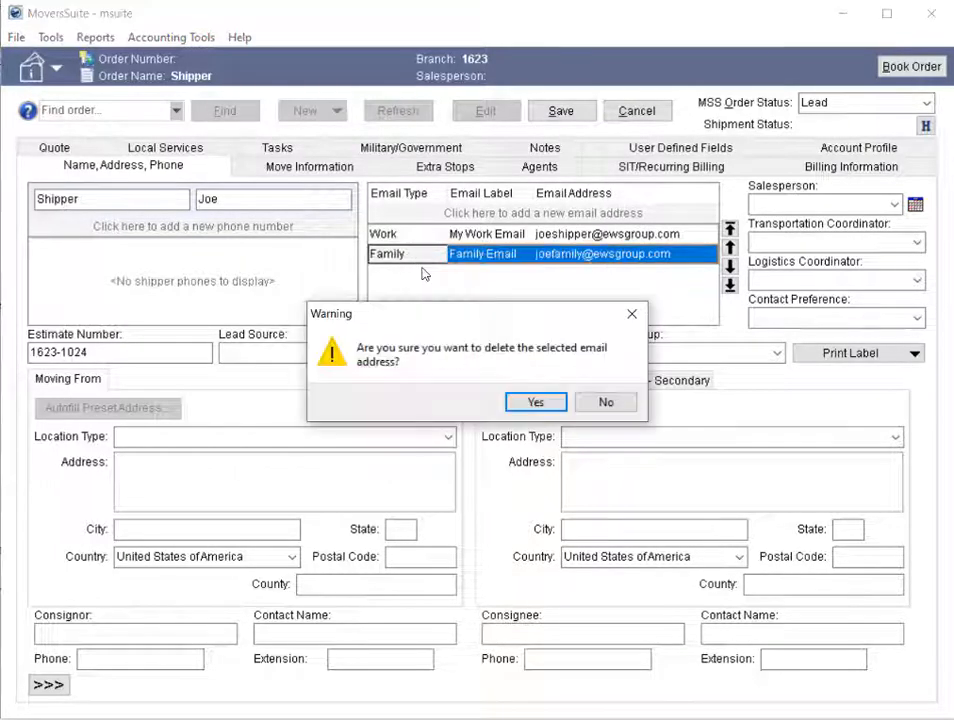
{"action": "left_click", "coordinate": [537, 401]}
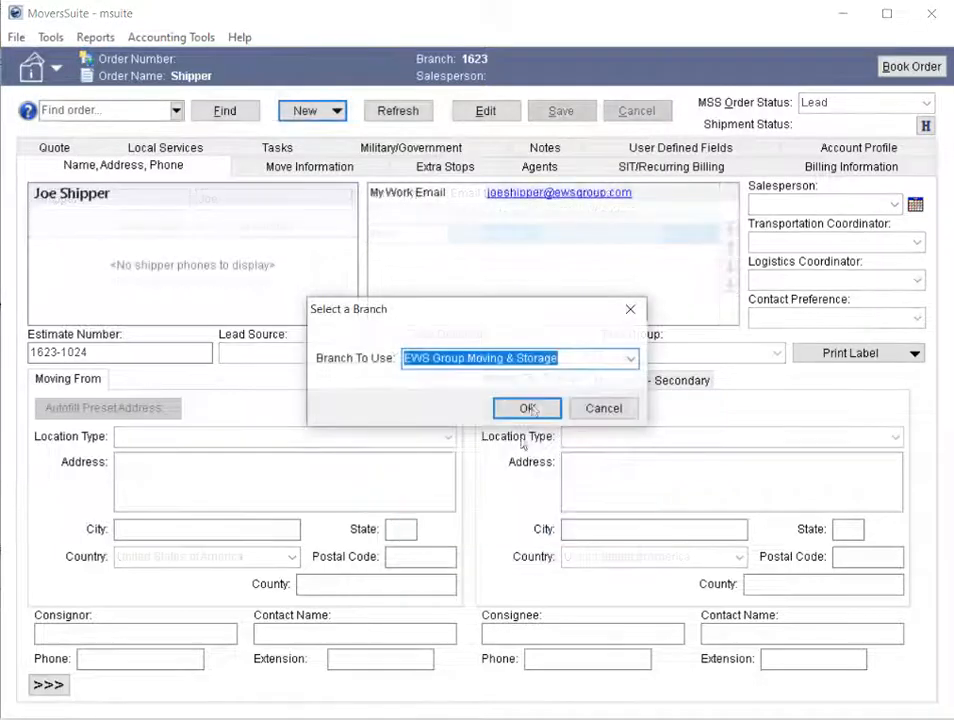
- View the new Sales Lead Information form for the EWS Group Moving & Storage branch and close it without saving
{"action": "left_click", "coordinate": [530, 409]}
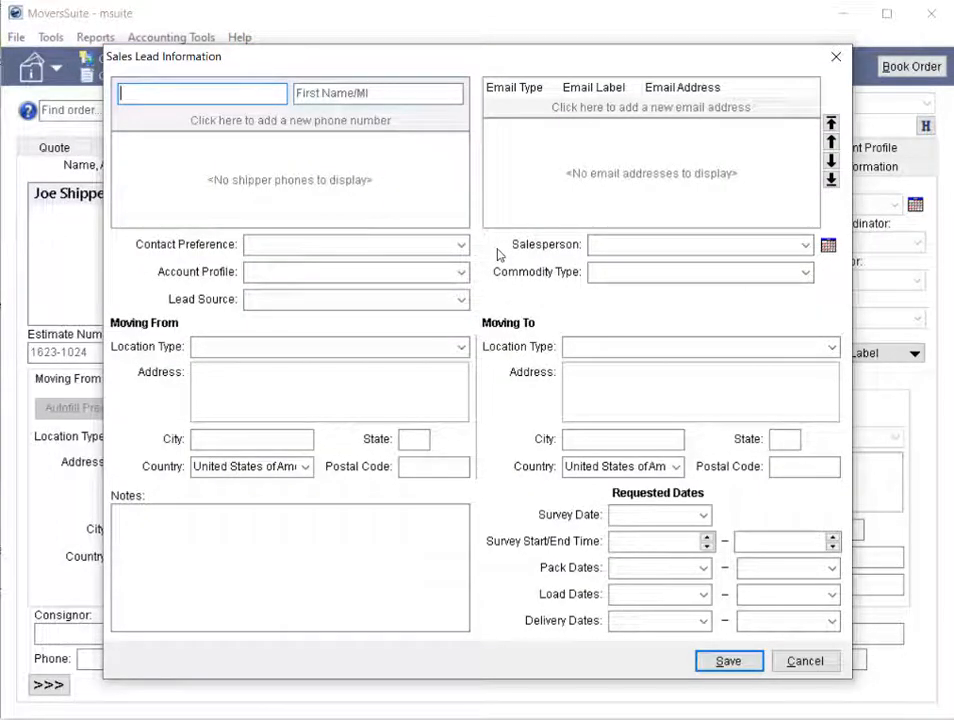
{"action": "left_click", "coordinate": [806, 660]}
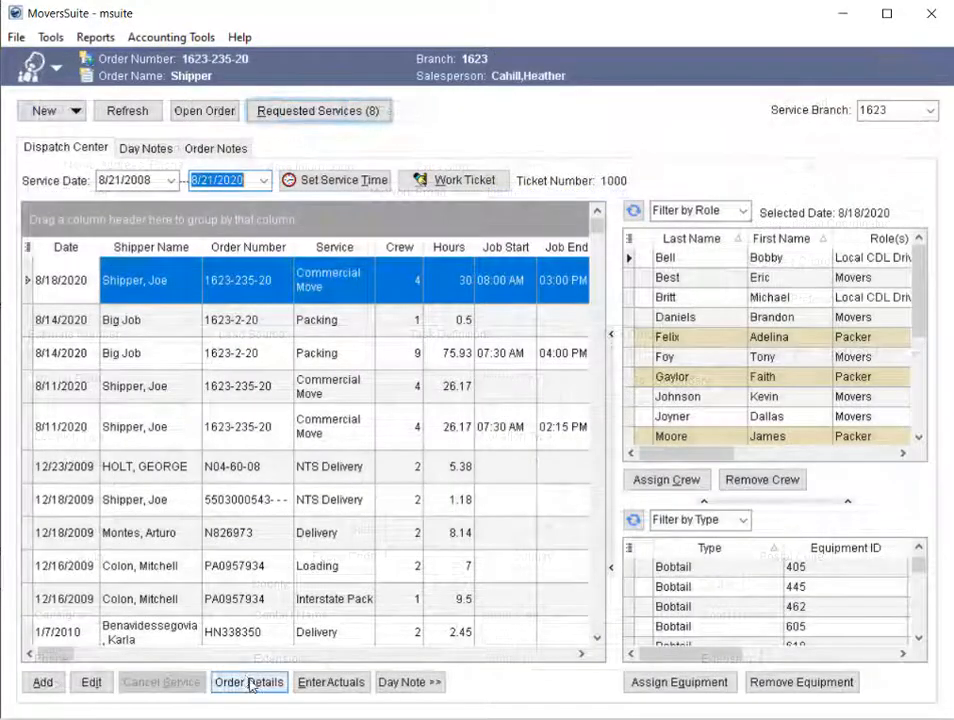
- View the order details from Local Dispatch and switch from Revenue Entry to the Office & Industrial module
{"action": "left_click", "coordinate": [250, 684]}
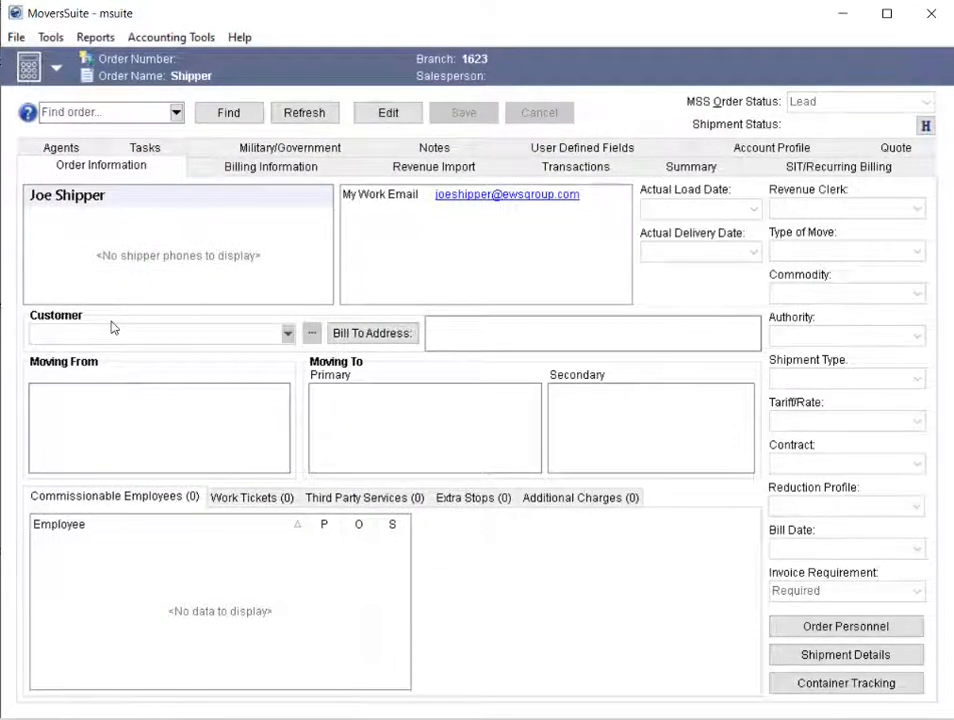
{"action": "left_click", "coordinate": [46, 64]}
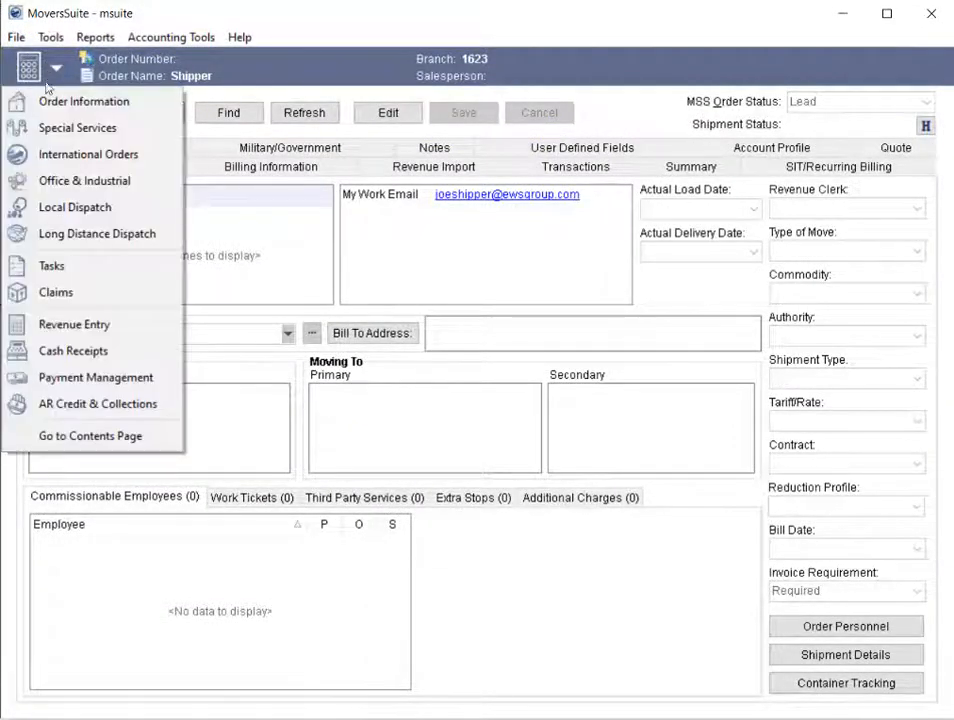
{"action": "left_click", "coordinate": [89, 183]}
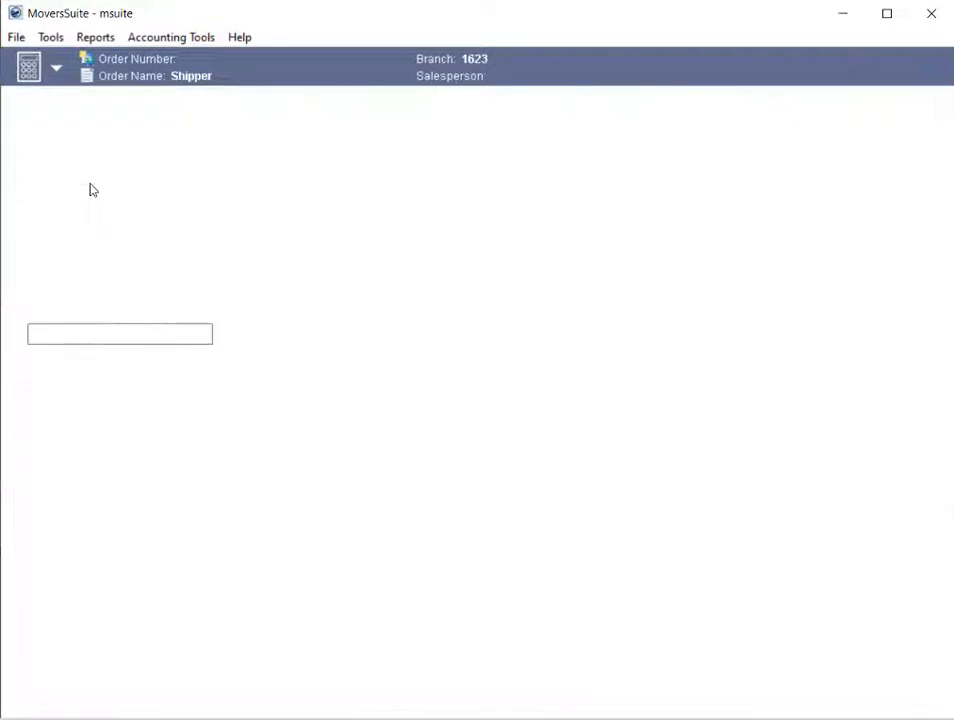
{"action": "double_click", "coordinate": [90, 185]}
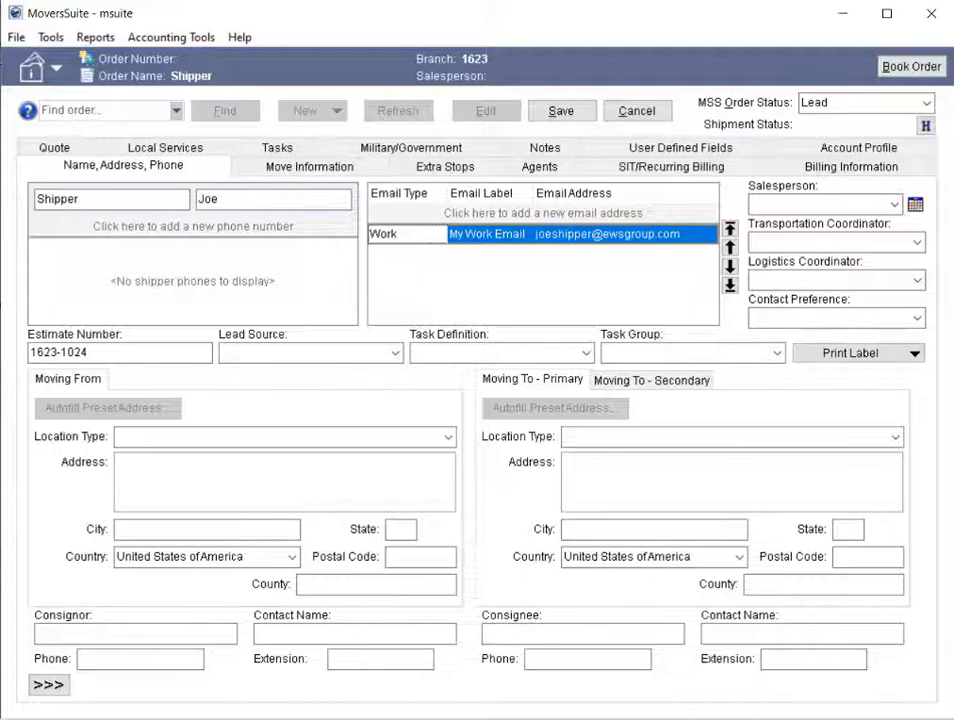
- Add a shipper email entry of type Primary and replace its label with the shipper's first name followed by "'s Email"
{"action": "left_click", "coordinate": [445, 227]}
{"action": "left_click", "coordinate": [438, 213]}
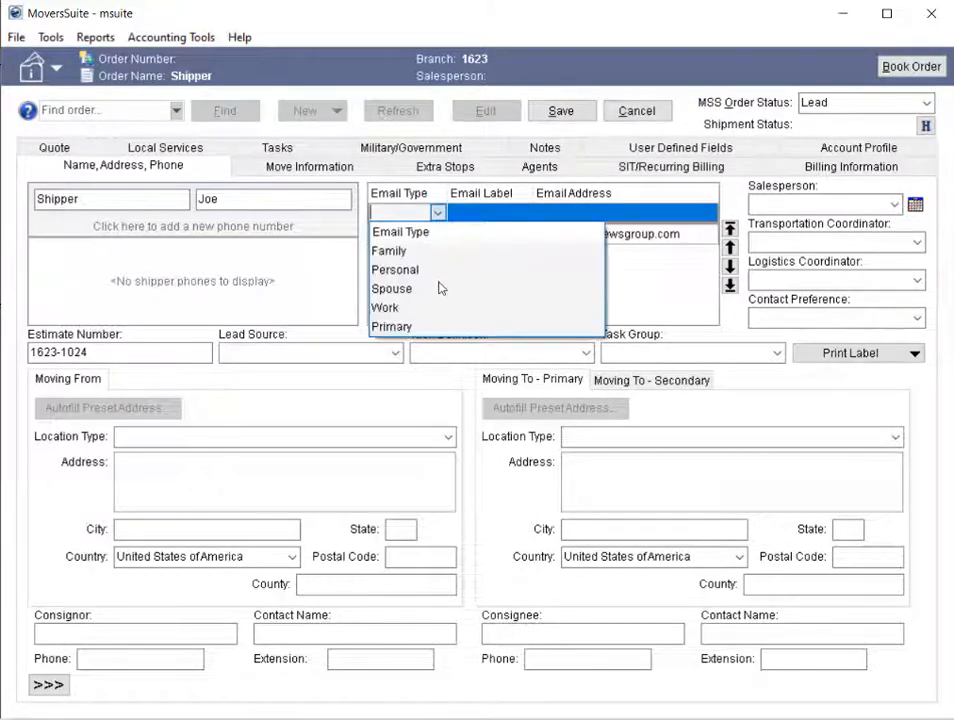
{"action": "left_click", "coordinate": [424, 326]}
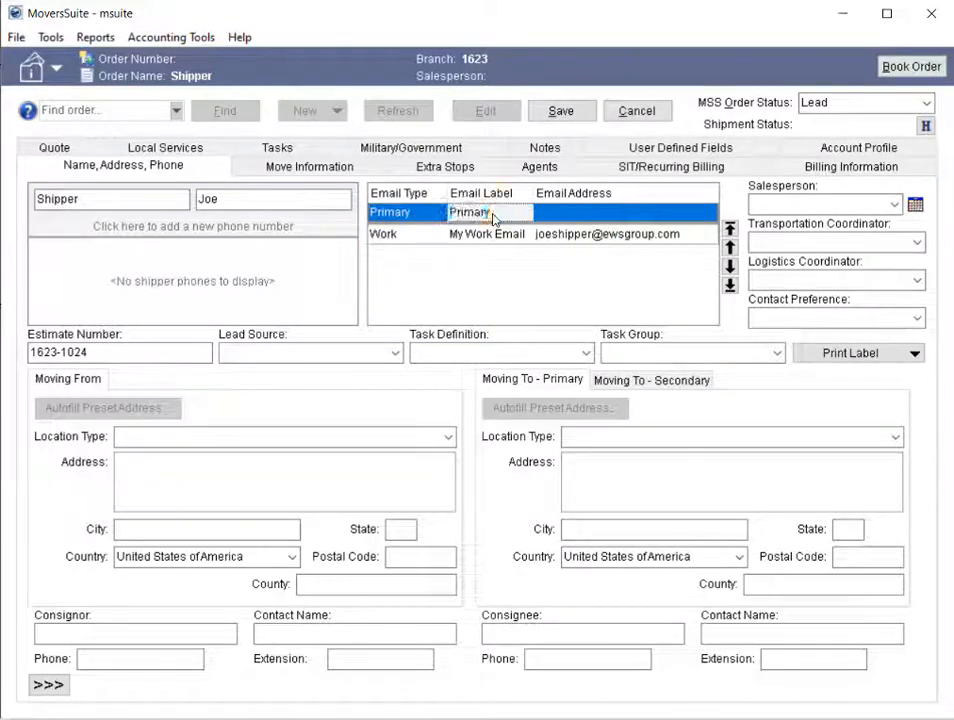
{"action": "key", "text": "BackSpace"}
{"action": "key", "text": "BackSpace"}
{"action": "key", "text": "BackSpace"}
{"action": "key", "text": "BackSpace"}
{"action": "key", "text": "BackSpace"}
{"action": "key", "text": "BackSpace"}
{"action": "key", "text": "BackSpace"}
{"action": "type", "text": "Joe"}
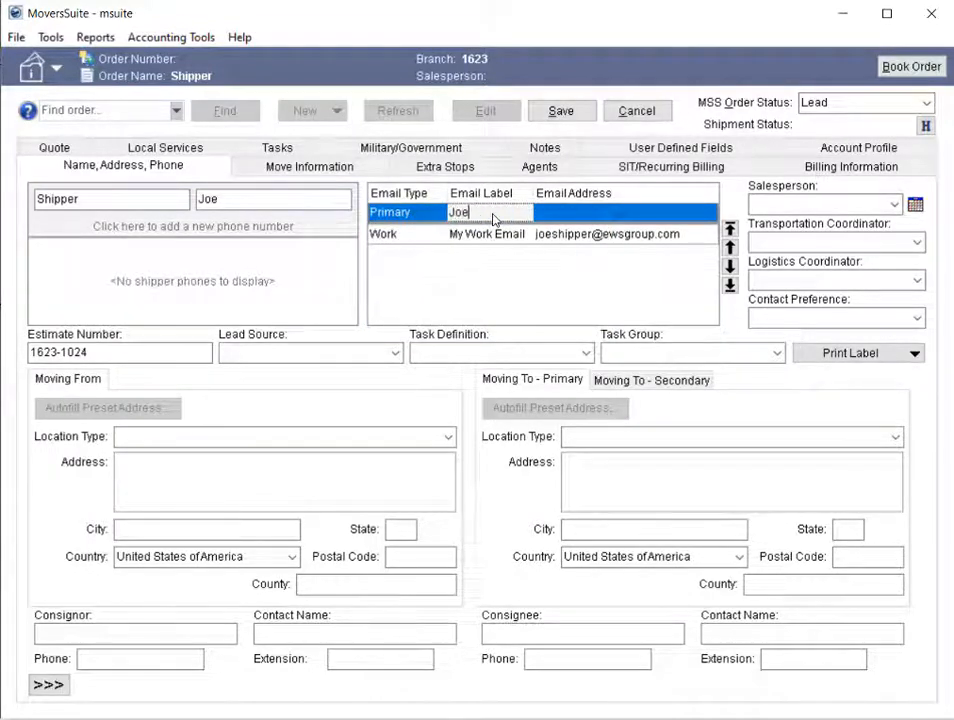
{"action": "type", "text": "'s Email"}
- Enter the shipper's email address for the Primary email entry and save the order
{"action": "key", "text": "Tab"}
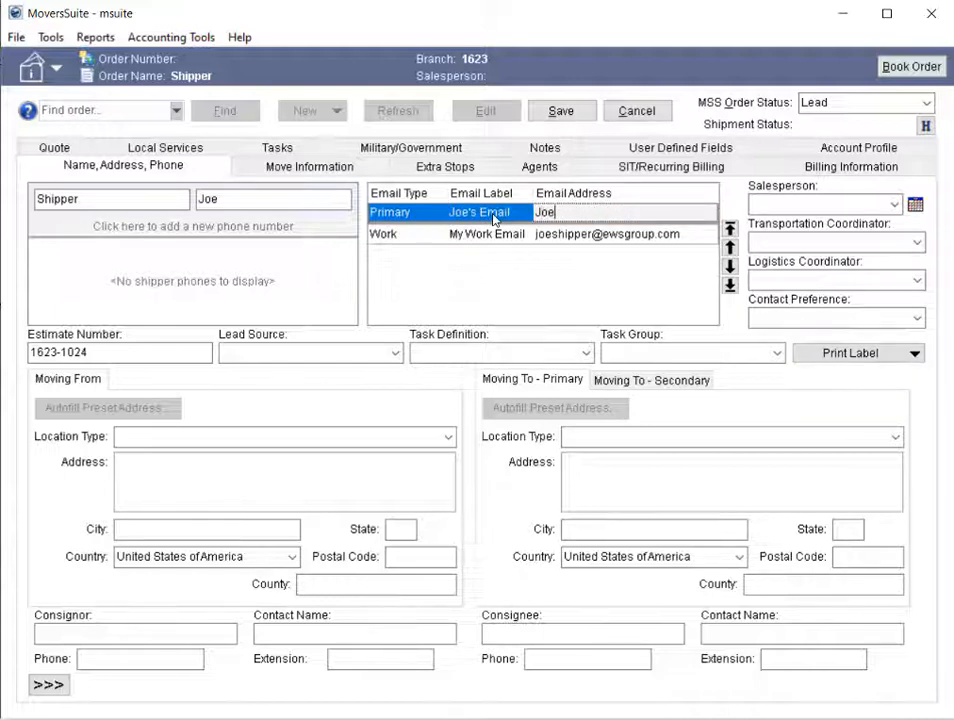
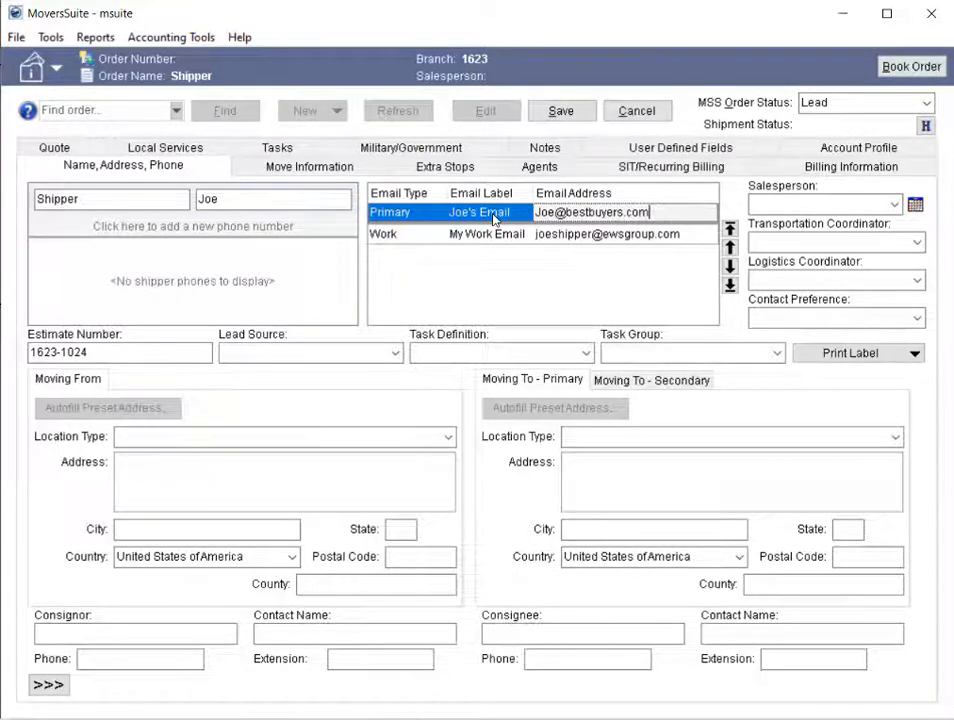
{"action": "left_click", "coordinate": [576, 118]}
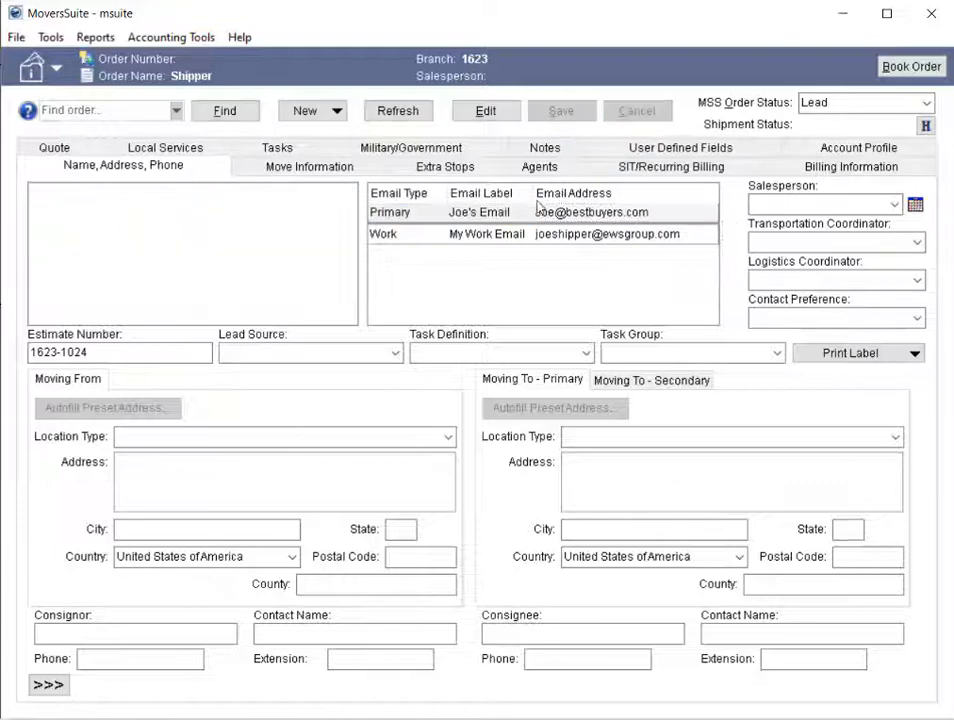
- Start an email to the shipper's Primary address from the order's email list
{"action": "right_click", "coordinate": [414, 216]}
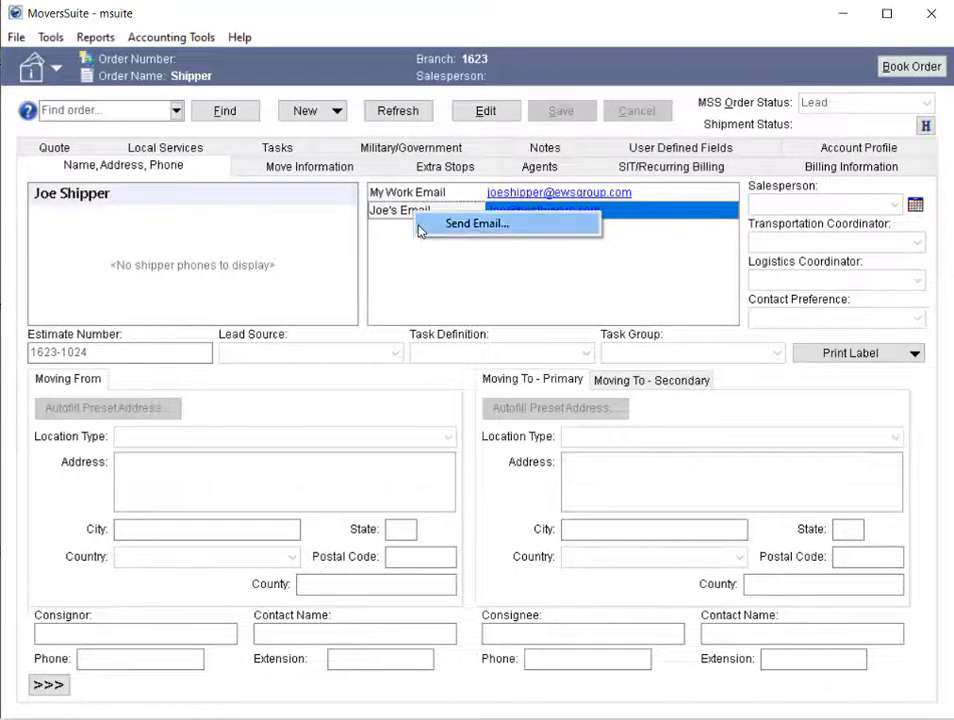
{"action": "left_click", "coordinate": [419, 226]}
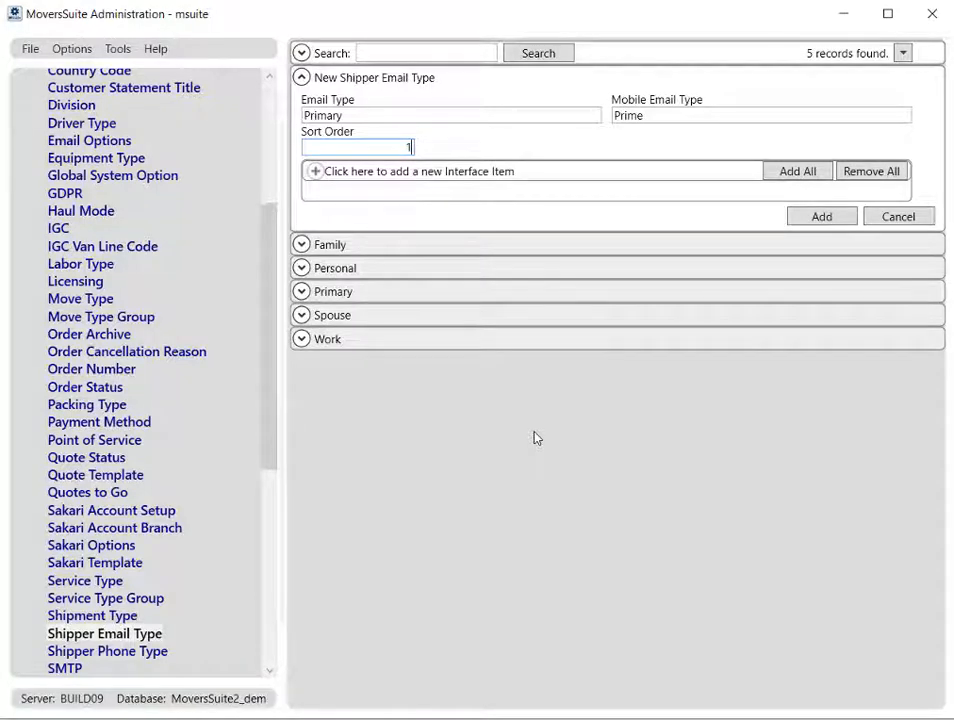
- In MoversSuite Administration, add a UniGroup QTG interface item to the new Primary shipper email type with external code DEFAULT EMAIL
{"action": "left_click", "coordinate": [418, 176]}
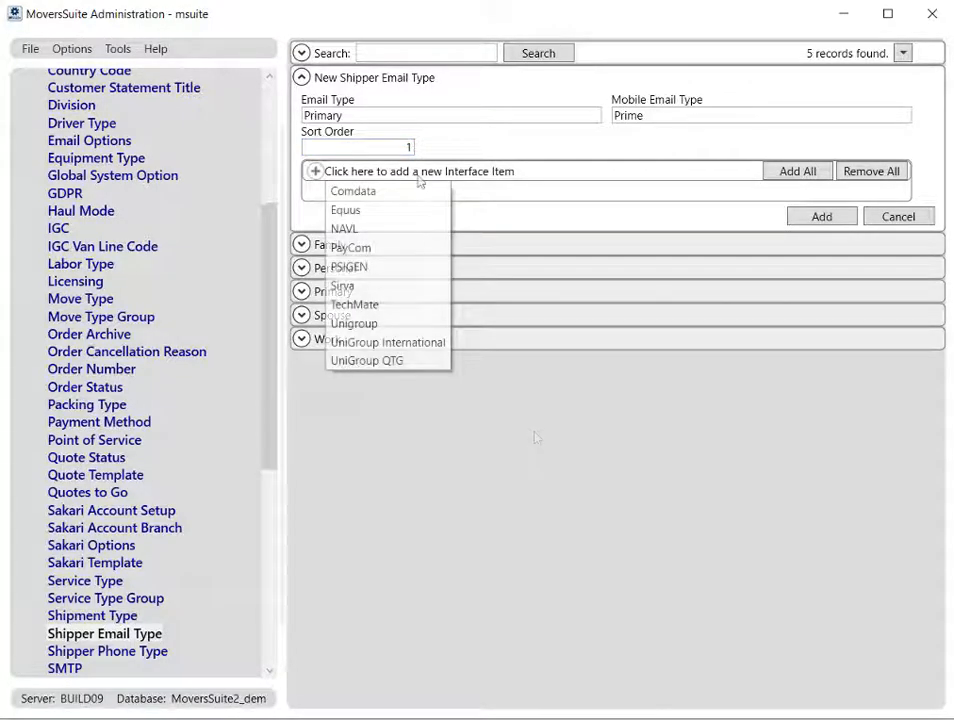
{"action": "left_click", "coordinate": [425, 360]}
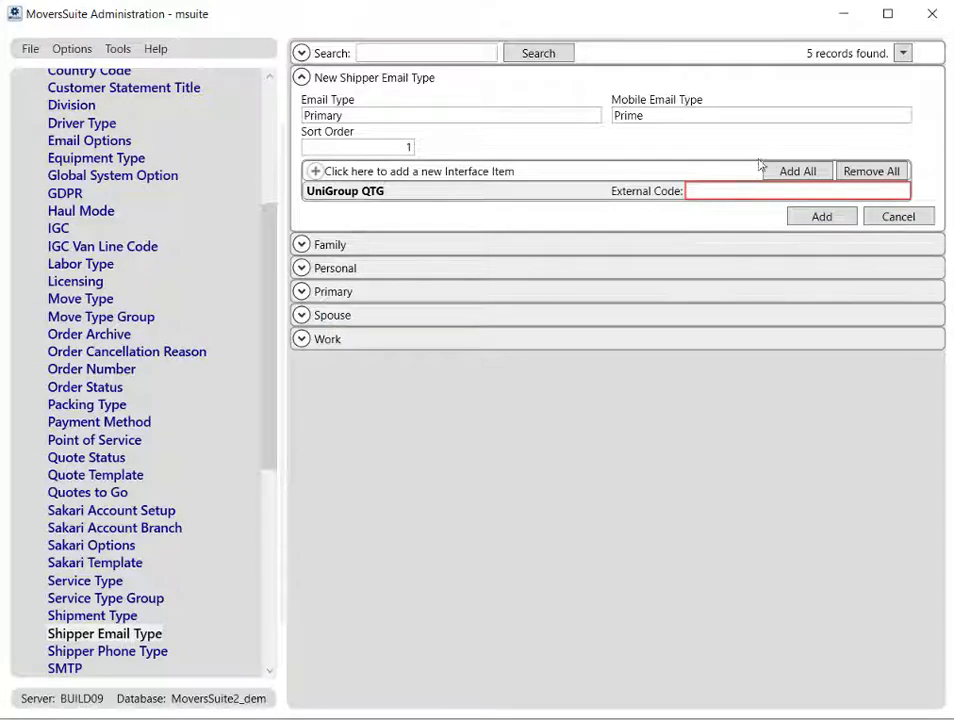
{"action": "left_click", "coordinate": [751, 192]}
{"action": "type", "text": "DEFAULT E"}
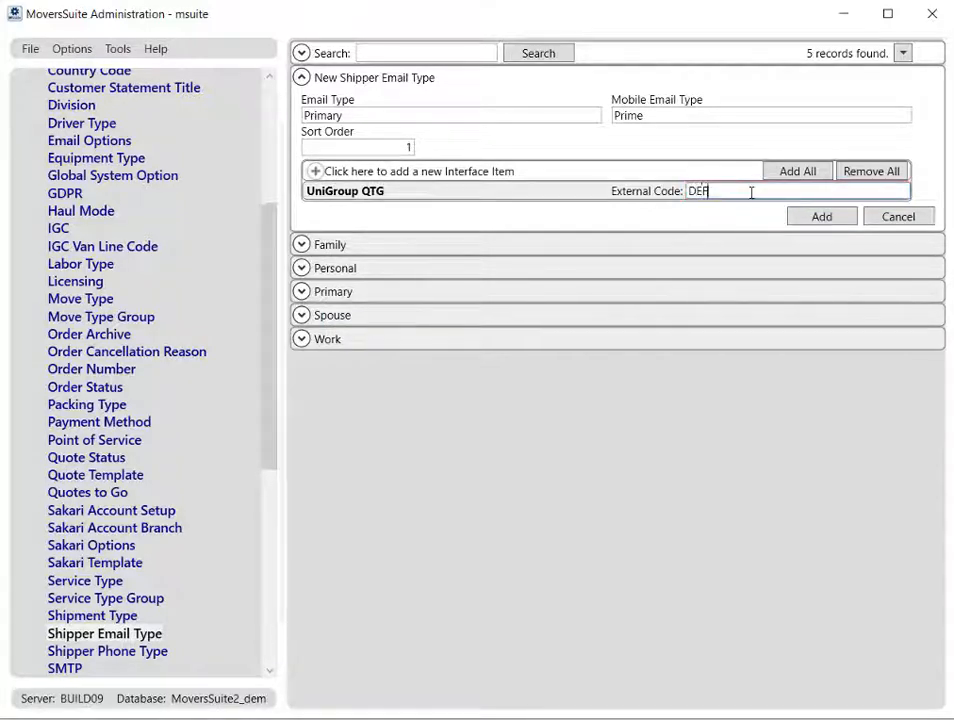
{"action": "type", "text": "MAIL"}
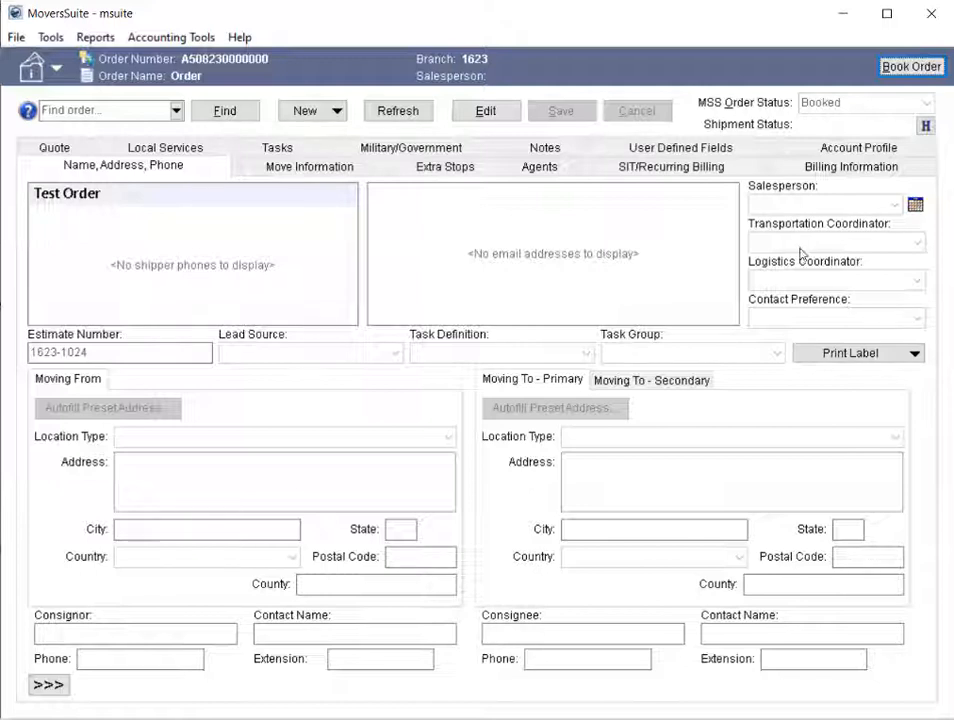
- Open the SIRVA Download Request tool from the booked Test Order
{"action": "left_click", "coordinate": [60, 41]}
{"action": "left_click", "coordinate": [48, 37]}
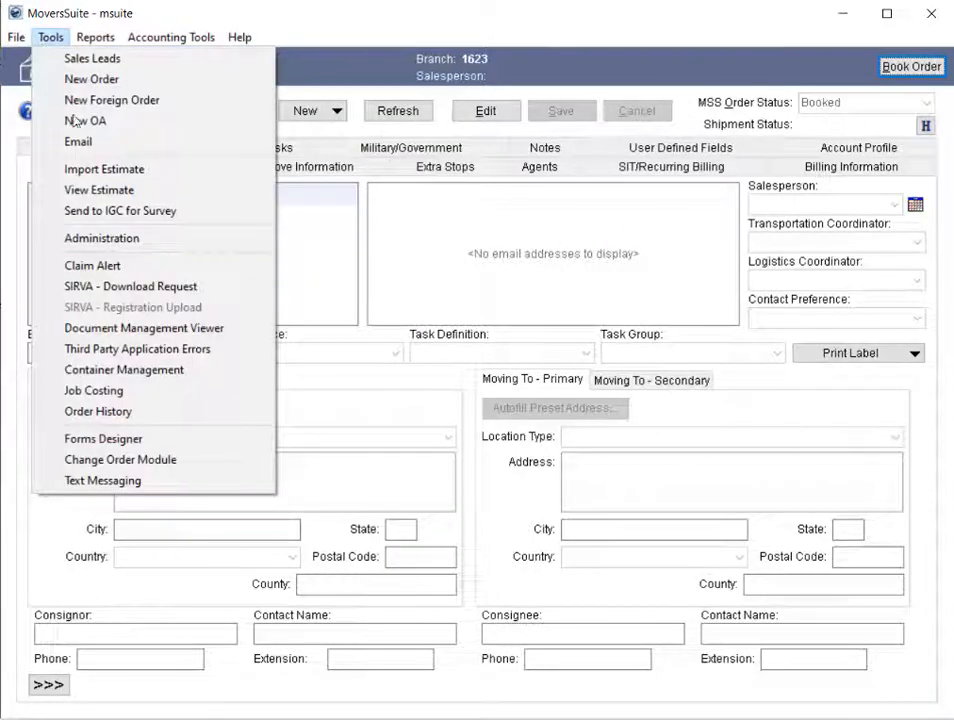
{"action": "left_click", "coordinate": [207, 291]}
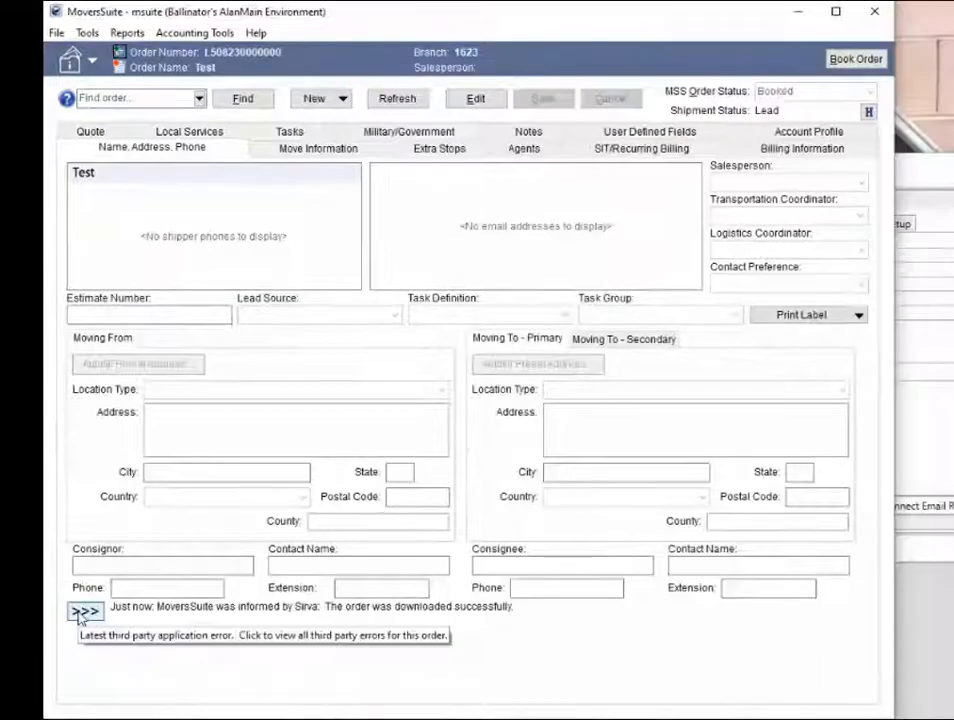
- Open the Test order's third party application errors and delete the Sirva Order Information entry, confirming the deletion
{"action": "left_click", "coordinate": [82, 613]}
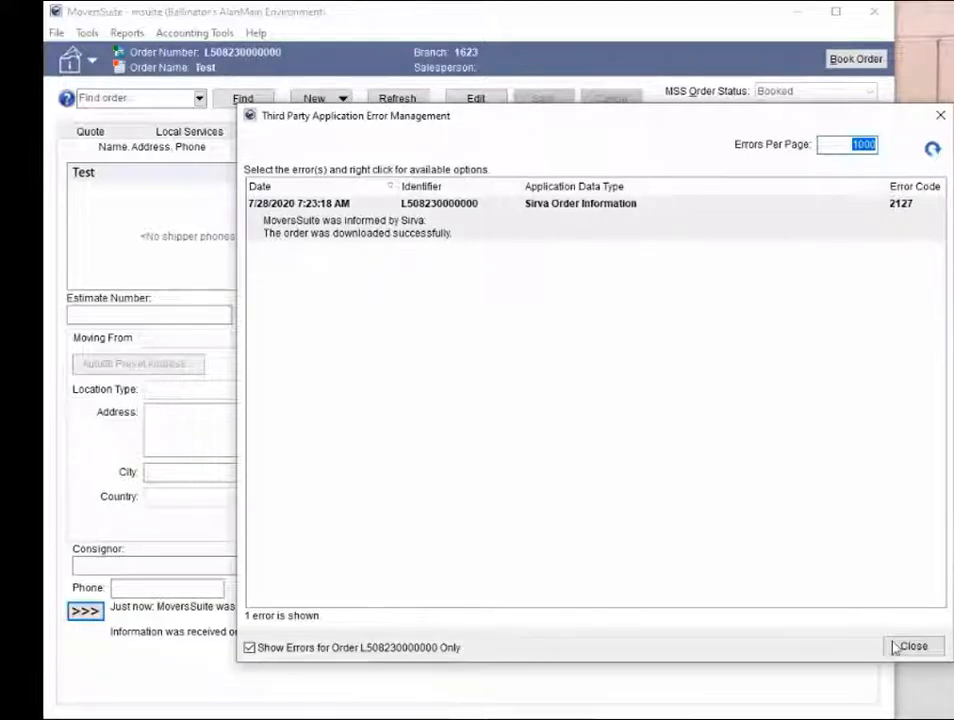
{"action": "right_click", "coordinate": [507, 228]}
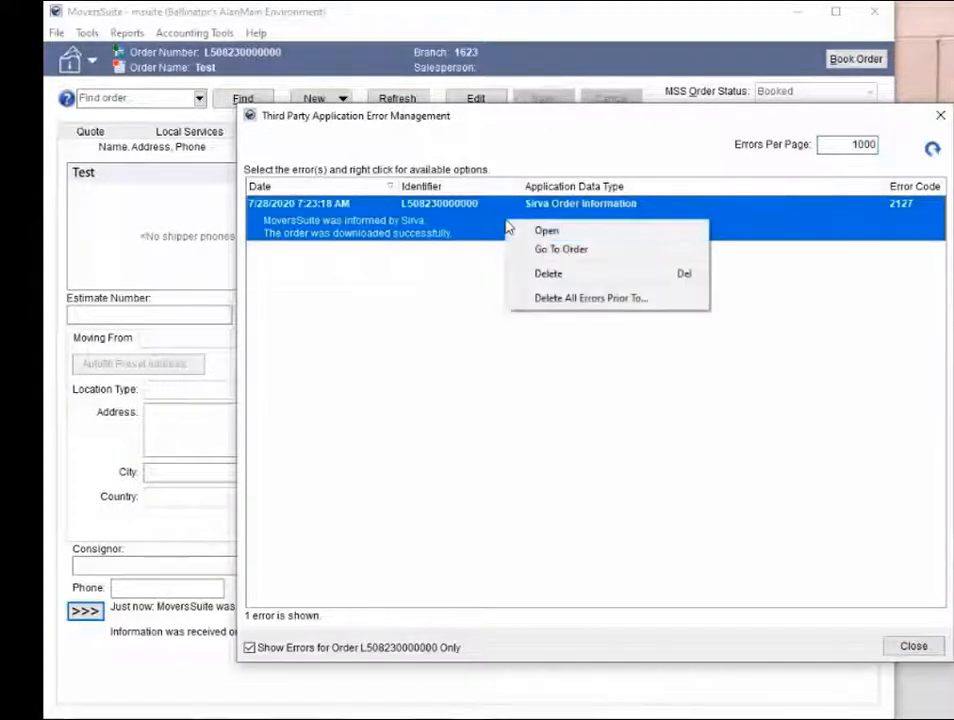
{"action": "left_click", "coordinate": [545, 275]}
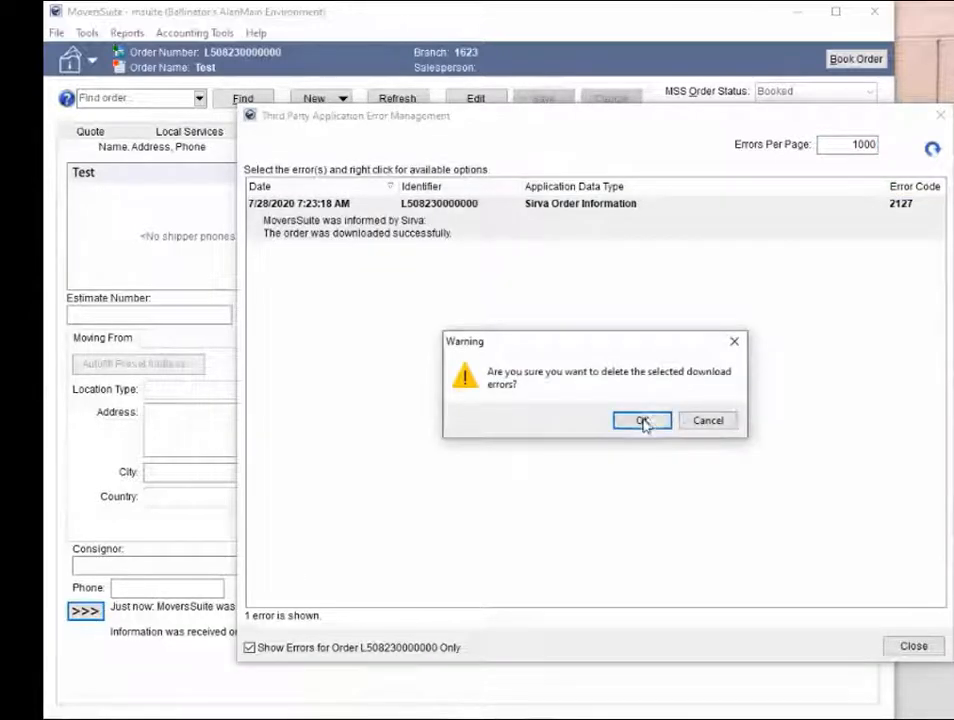
{"action": "left_click", "coordinate": [644, 421]}
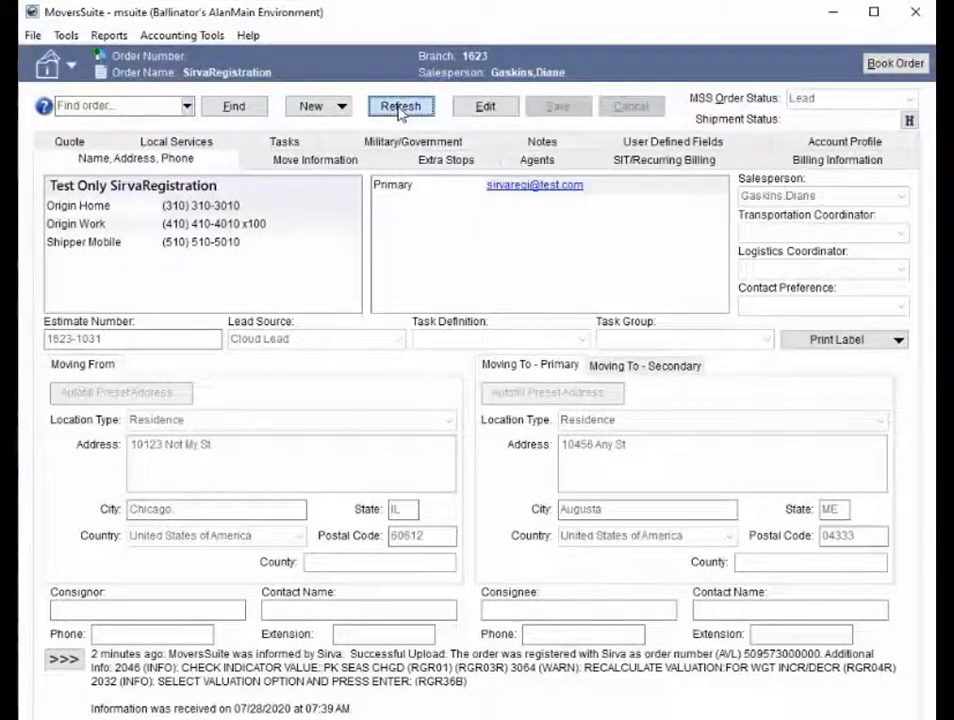
- Refresh the SirvaRegistration order to retrieve its latest Sirva information
{"action": "left_click", "coordinate": [401, 114]}
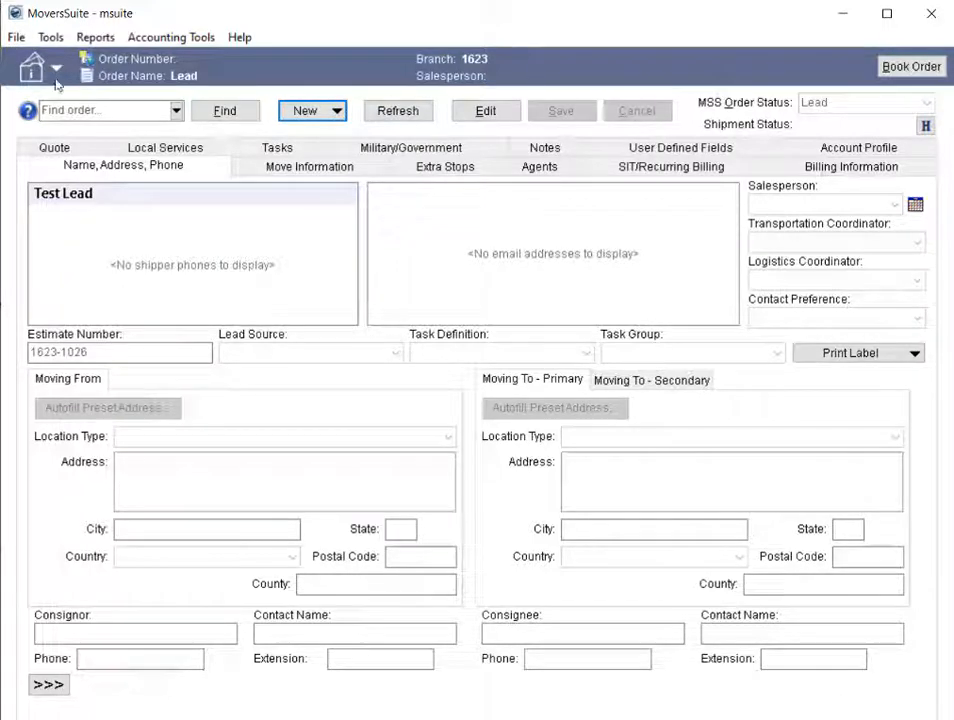
{"action": "left_click", "coordinate": [58, 38]}
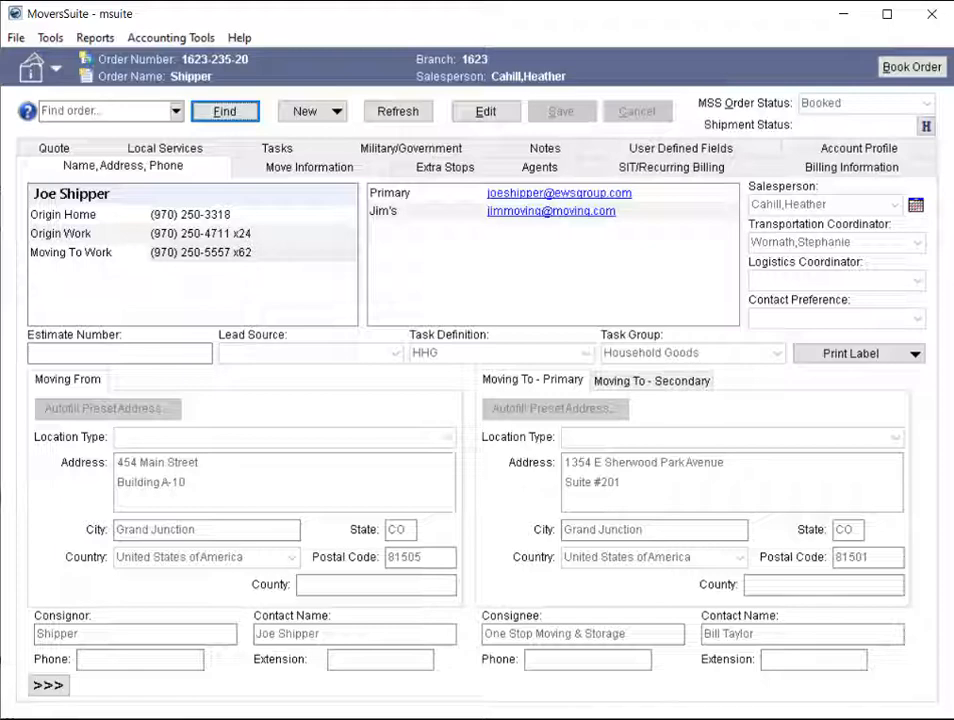
- View the Forms Designer templates and the properties form for a new template, closing both without creating anything
{"action": "left_click", "coordinate": [52, 38]}
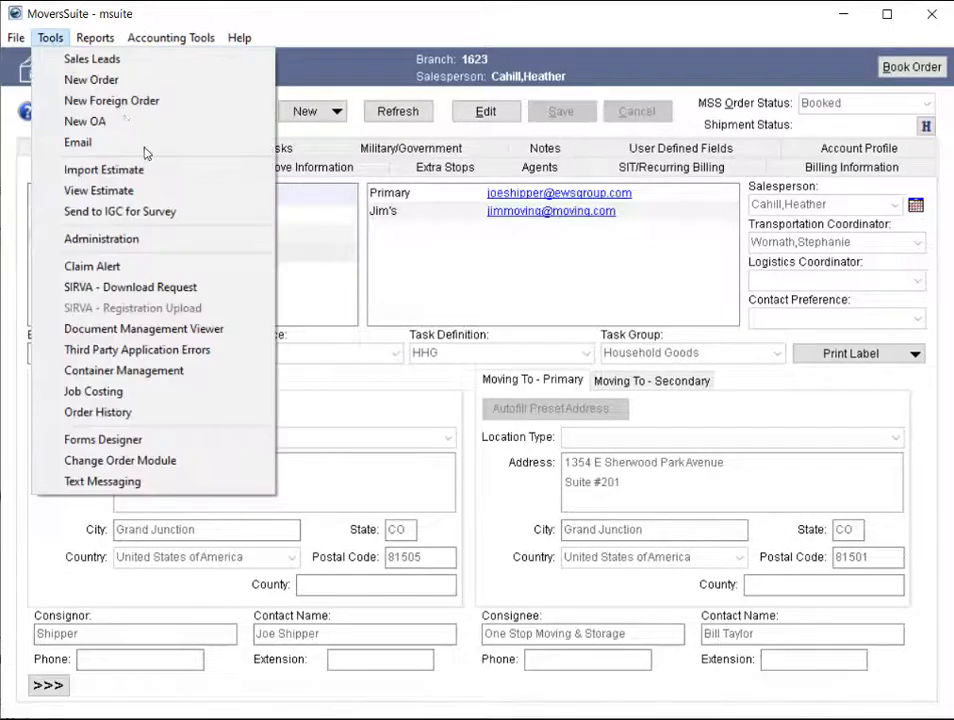
{"action": "left_click", "coordinate": [216, 439]}
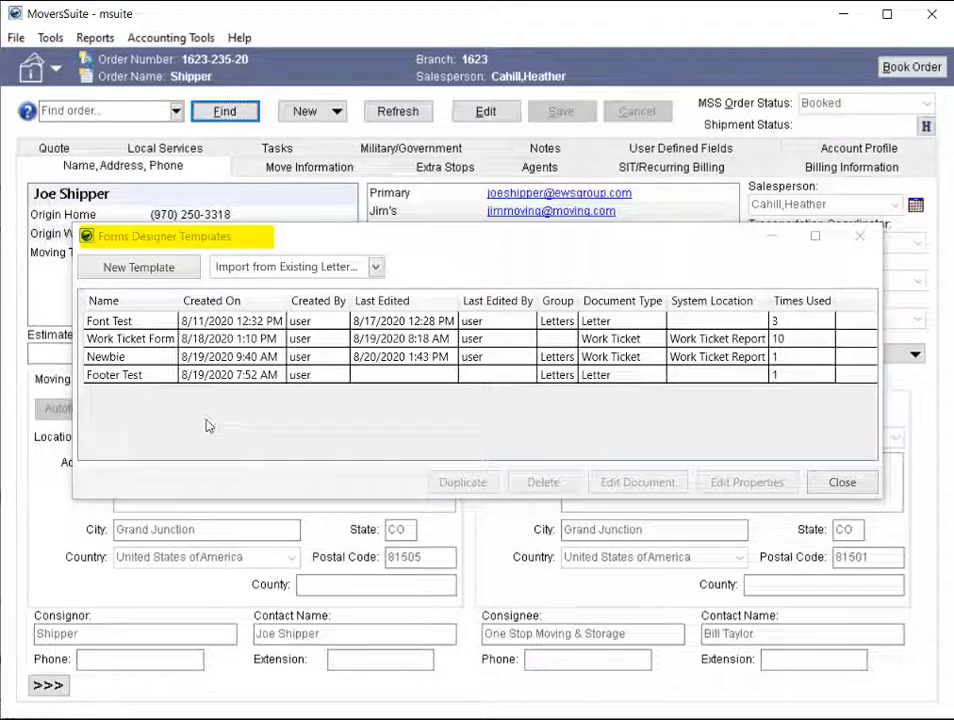
{"action": "left_click", "coordinate": [175, 280]}
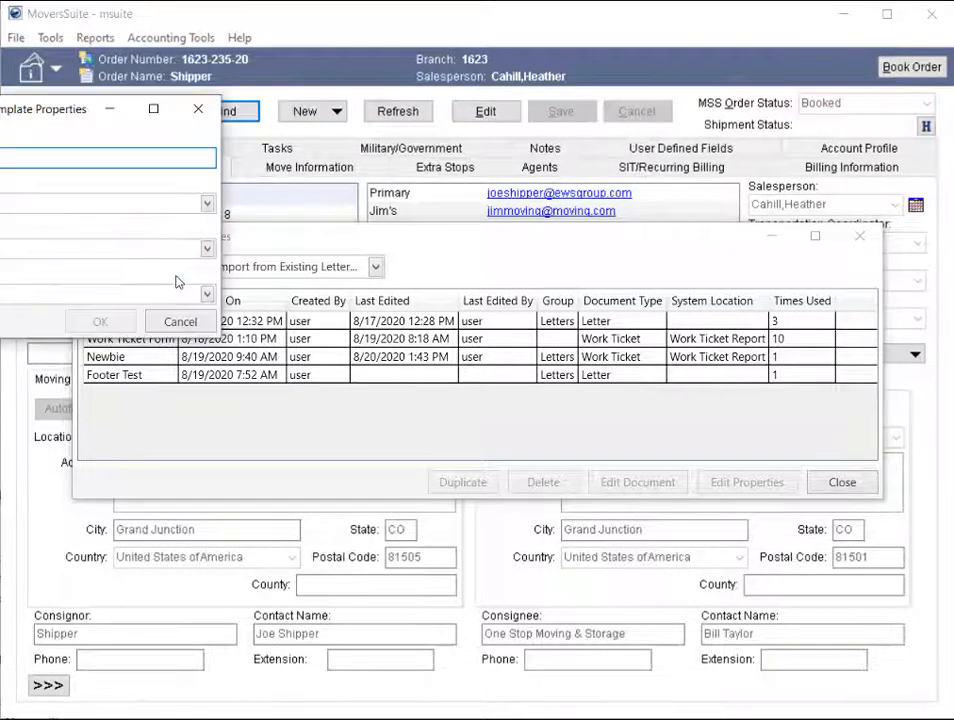
{"action": "left_click_drag", "start_coordinate": [85, 111], "coordinate": [277, 142]}
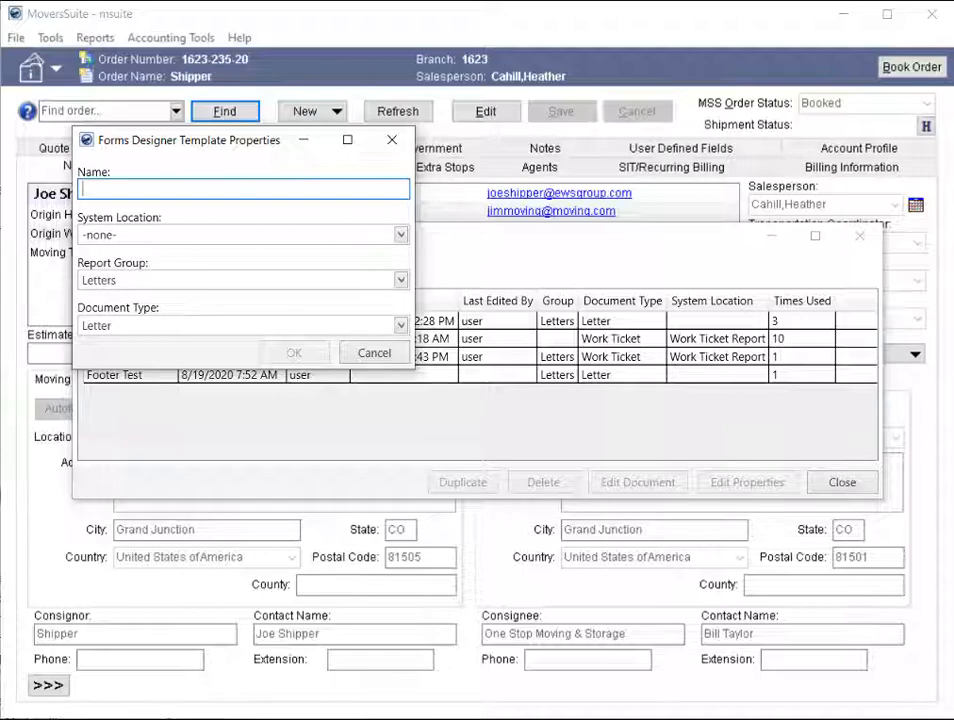
{"action": "left_click", "coordinate": [391, 141]}
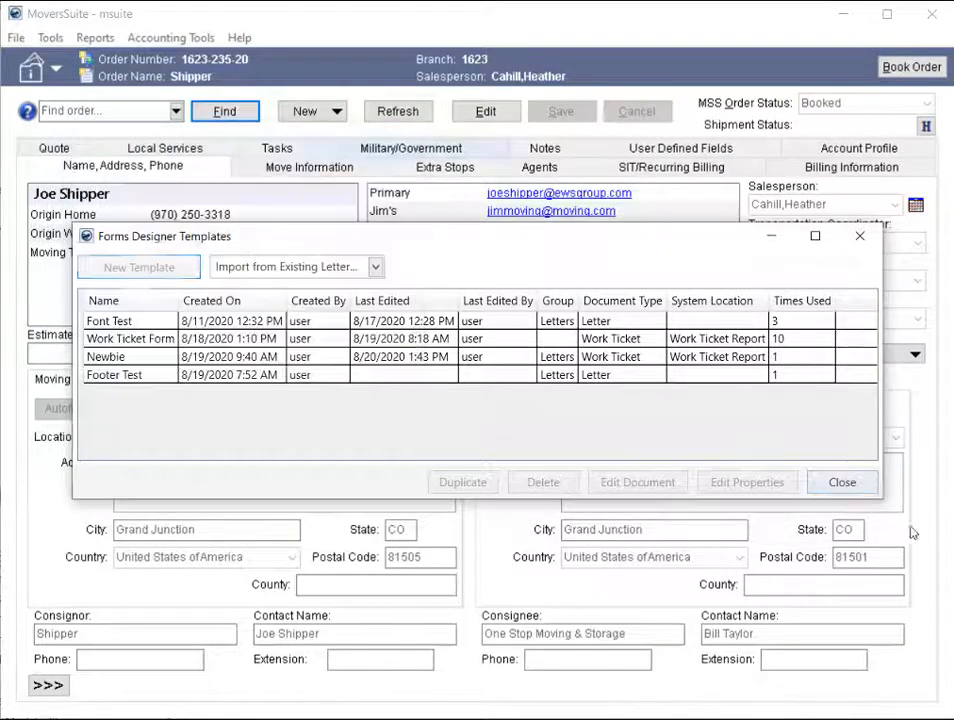
{"action": "left_click", "coordinate": [842, 482]}
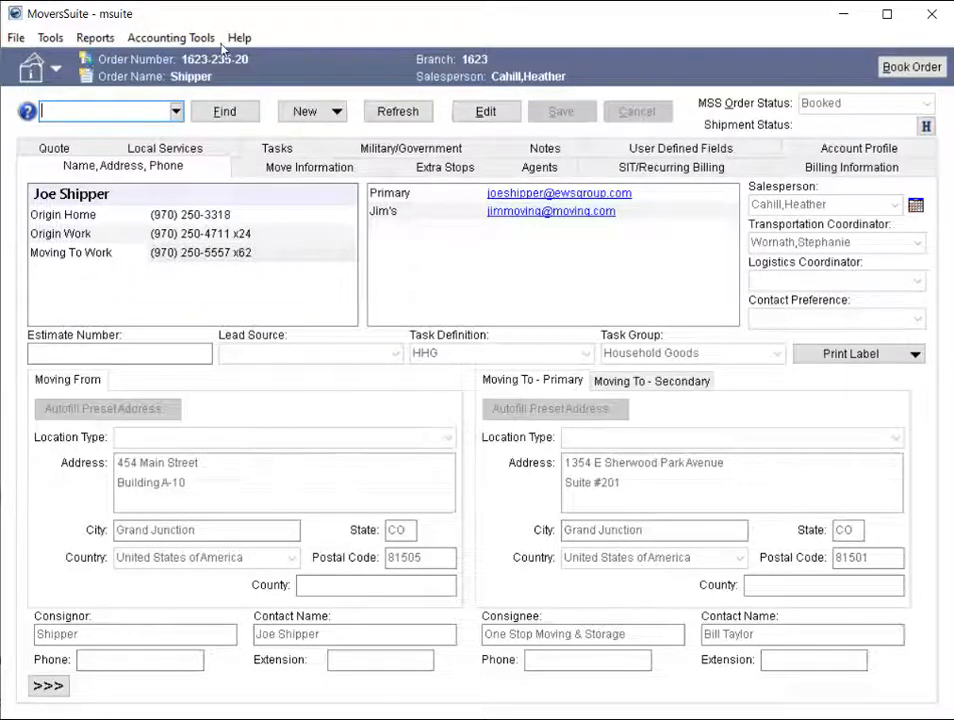
- Open the Generic Revenue Import tool
{"action": "left_click", "coordinate": [165, 37]}
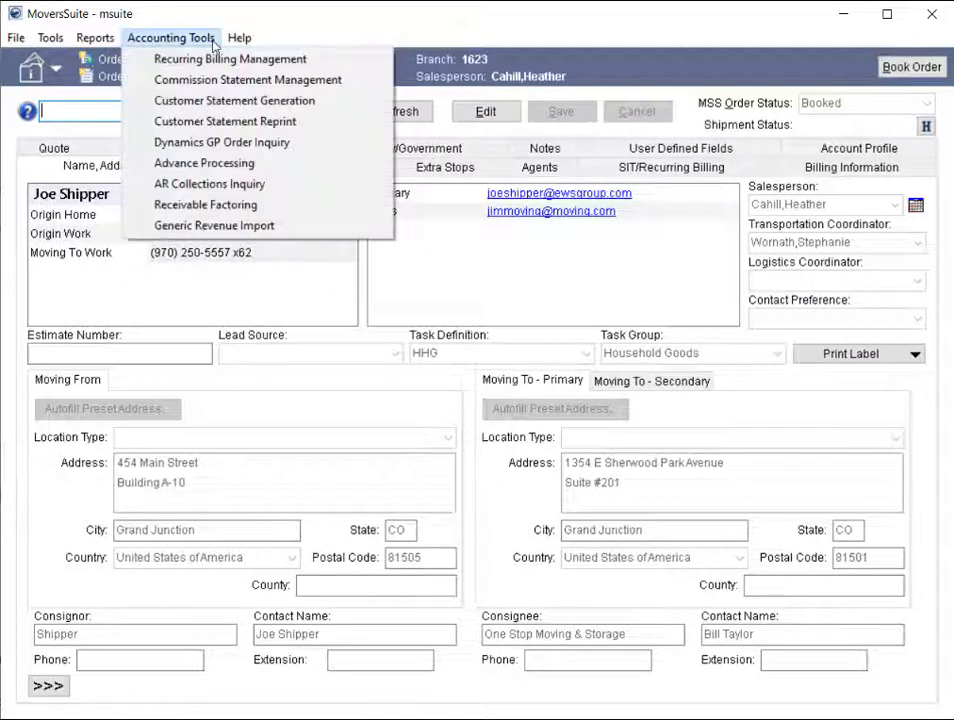
{"action": "left_click", "coordinate": [355, 235]}
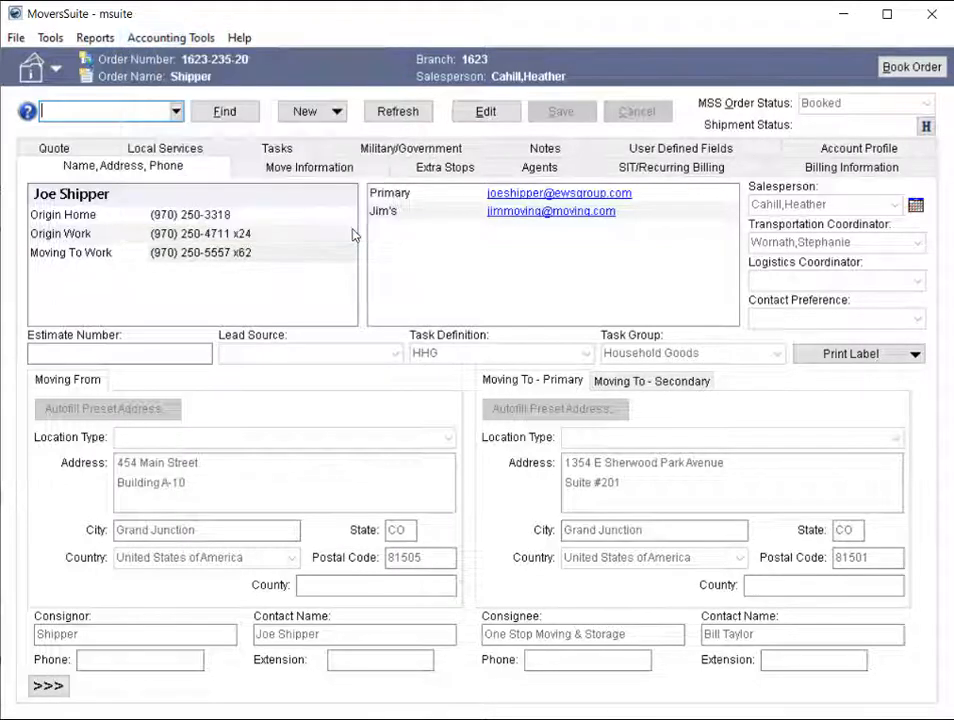